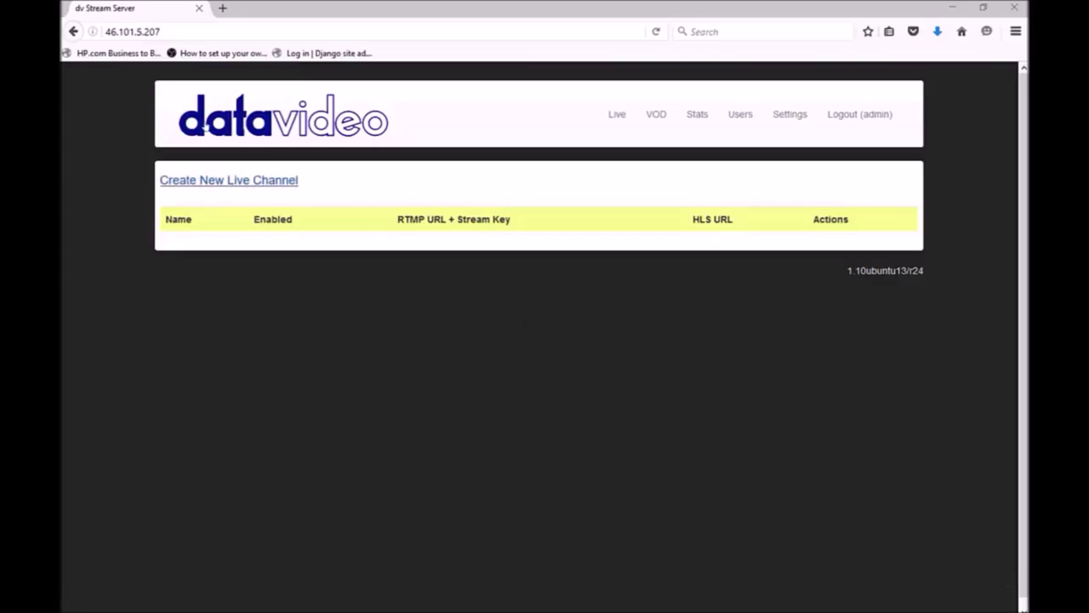
Step: Create a new live channel and replace its default name with Sports
{"action": "left_click", "coordinate": [206, 180]}
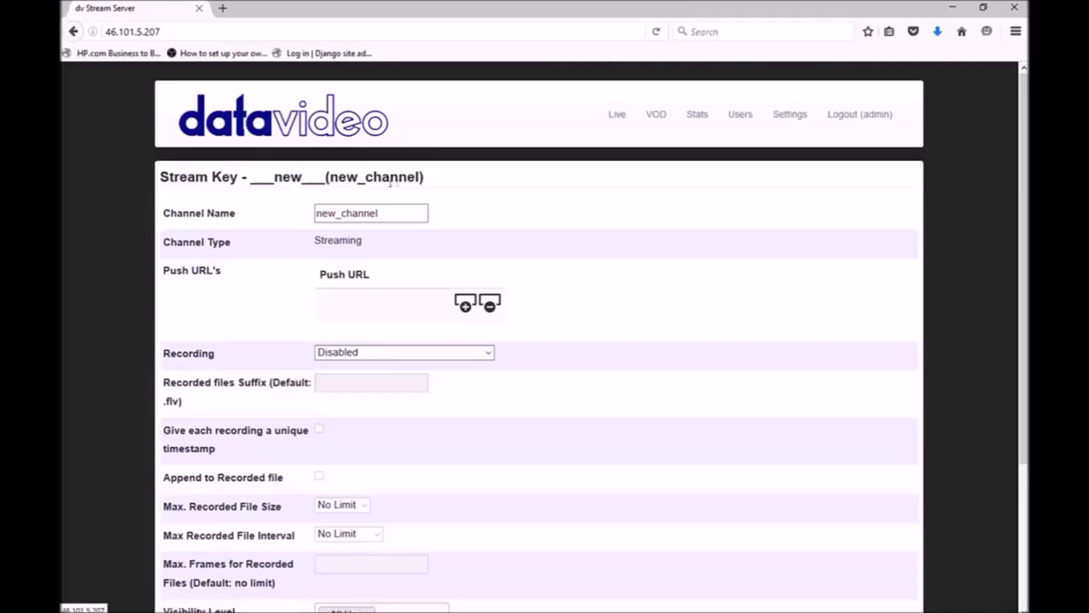
{"action": "left_click_drag", "start_coordinate": [413, 210], "coordinate": [315, 213]}
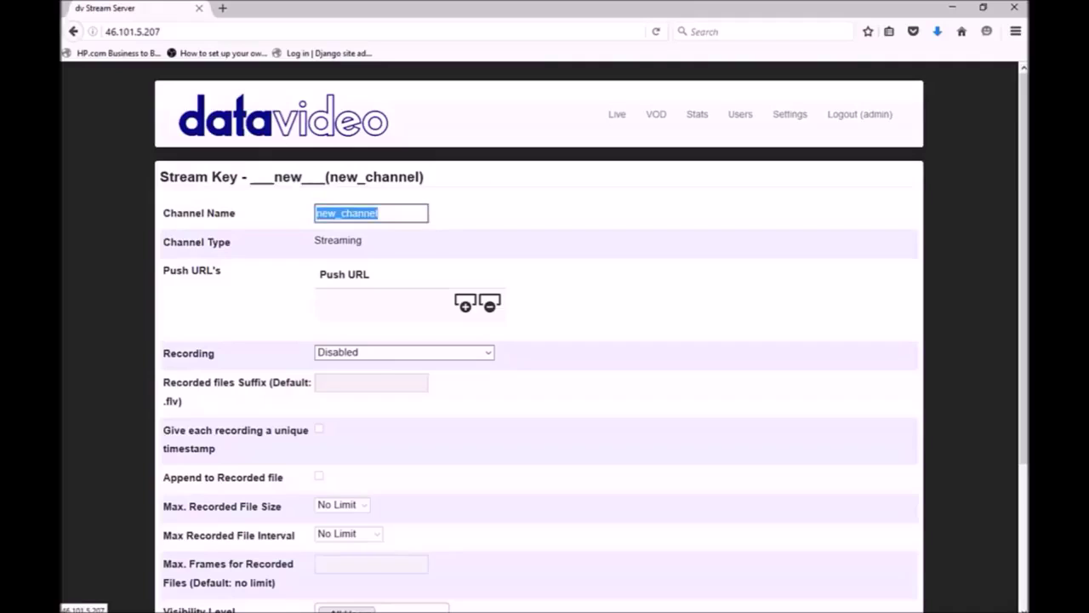
{"action": "type", "text": "Sport"}
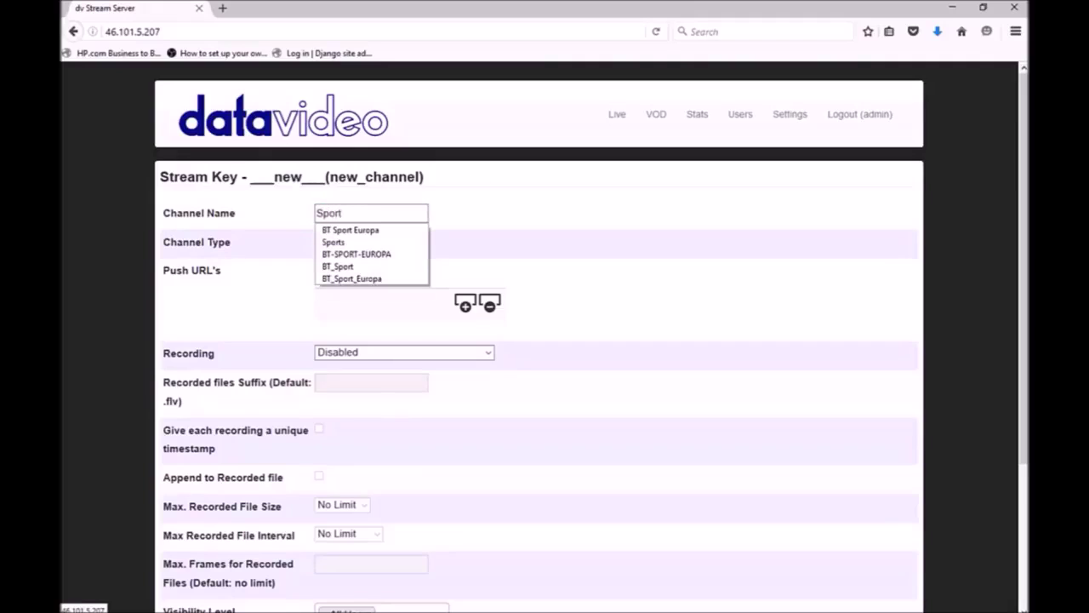
{"action": "type", "text": "s"}
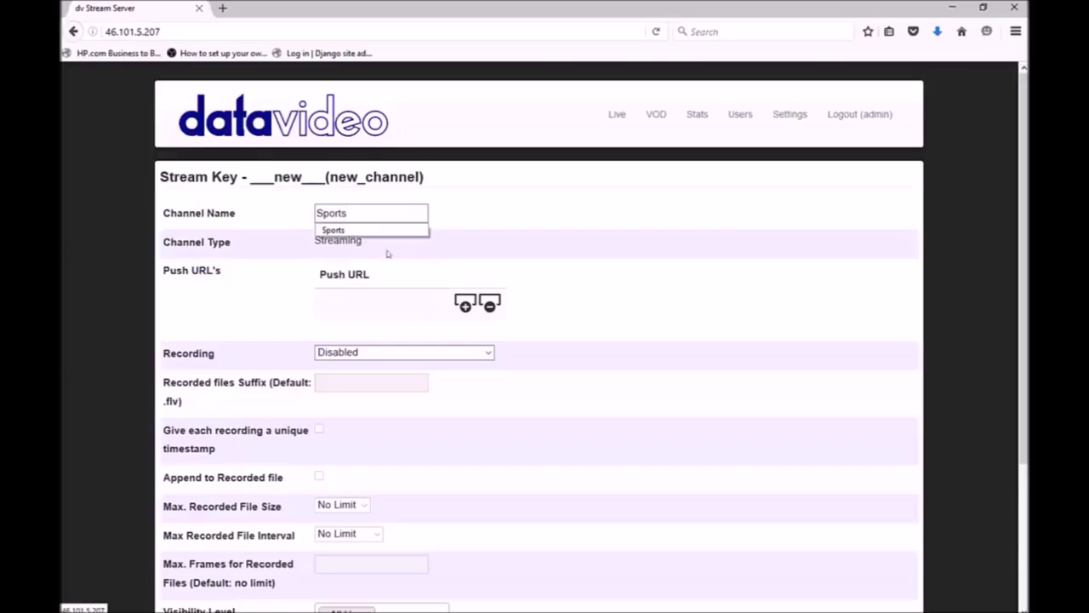
{"action": "key", "text": "Escape"}
{"action": "key", "text": "Tab"}
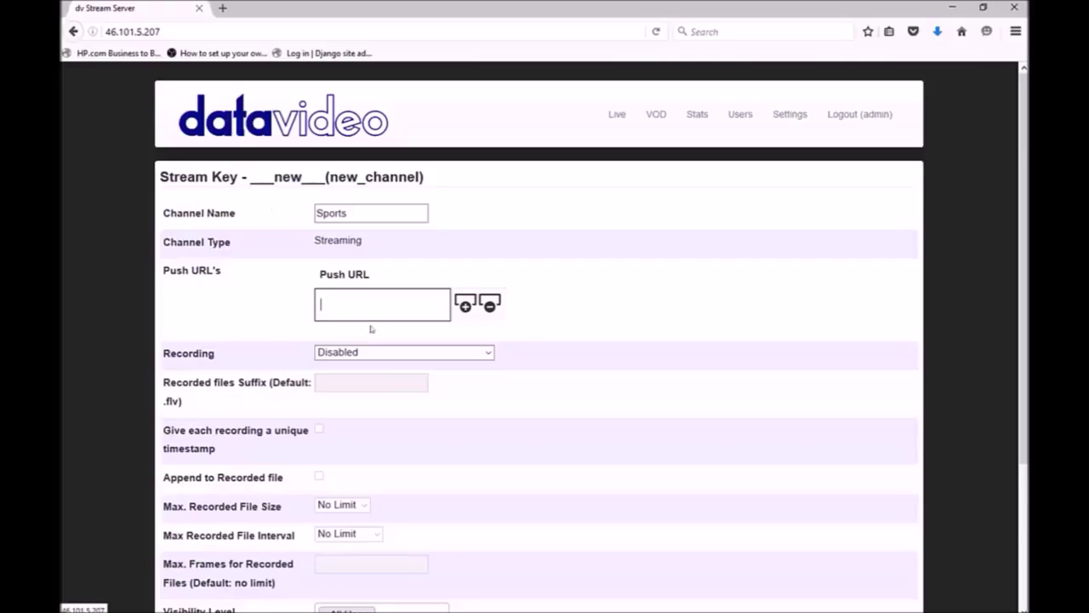
{"action": "left_click", "coordinate": [368, 351]}
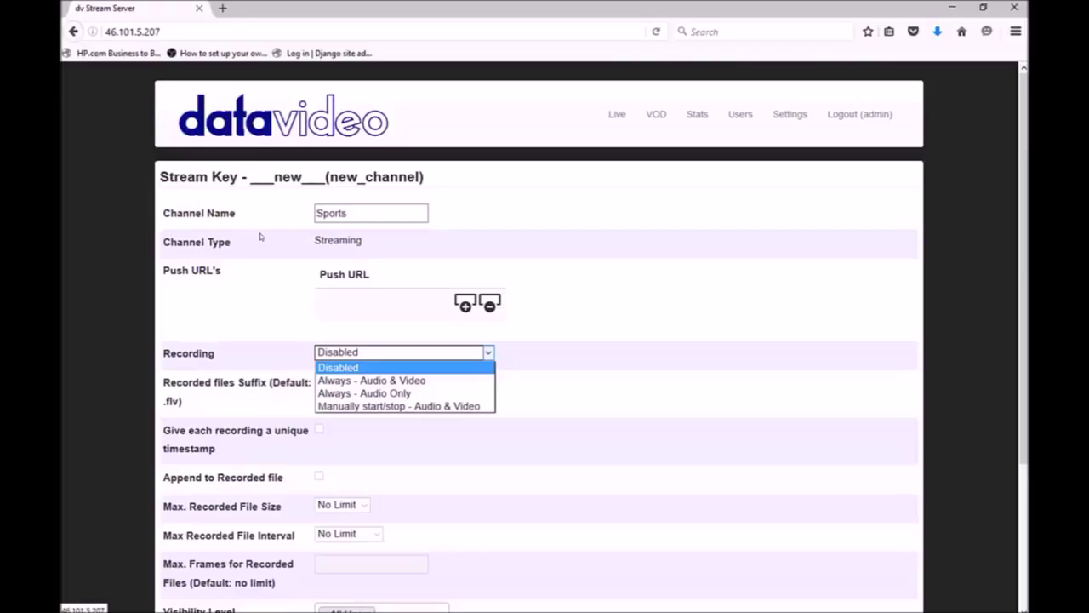
Step: Set the Sports channel's Recording option to Always - Audio & Video
{"action": "left_click", "coordinate": [358, 381]}
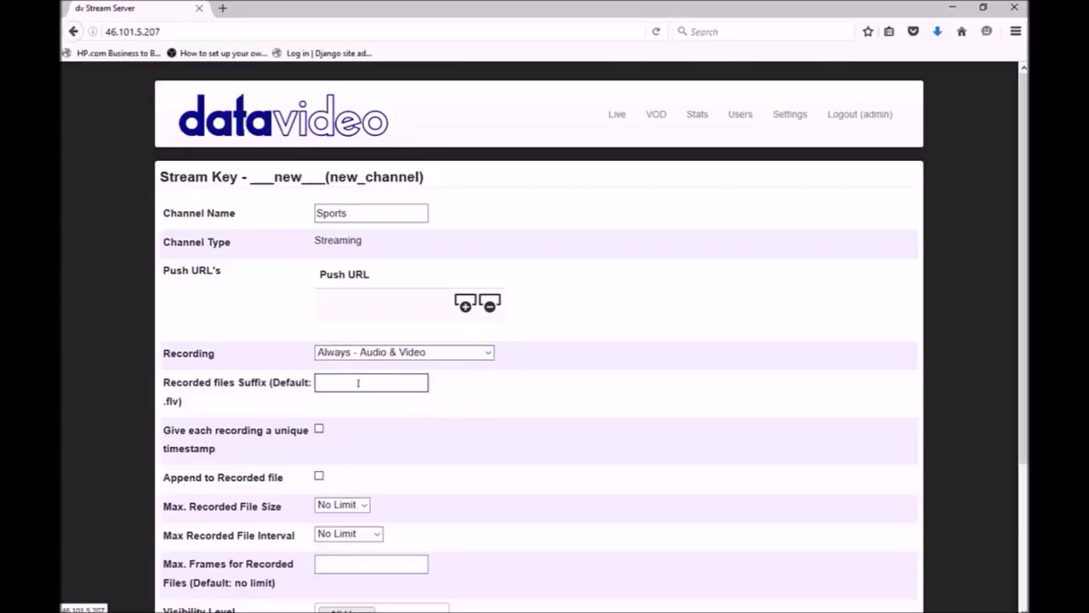
{"action": "left_click", "coordinate": [358, 383]}
{"action": "left_click", "coordinate": [319, 430]}
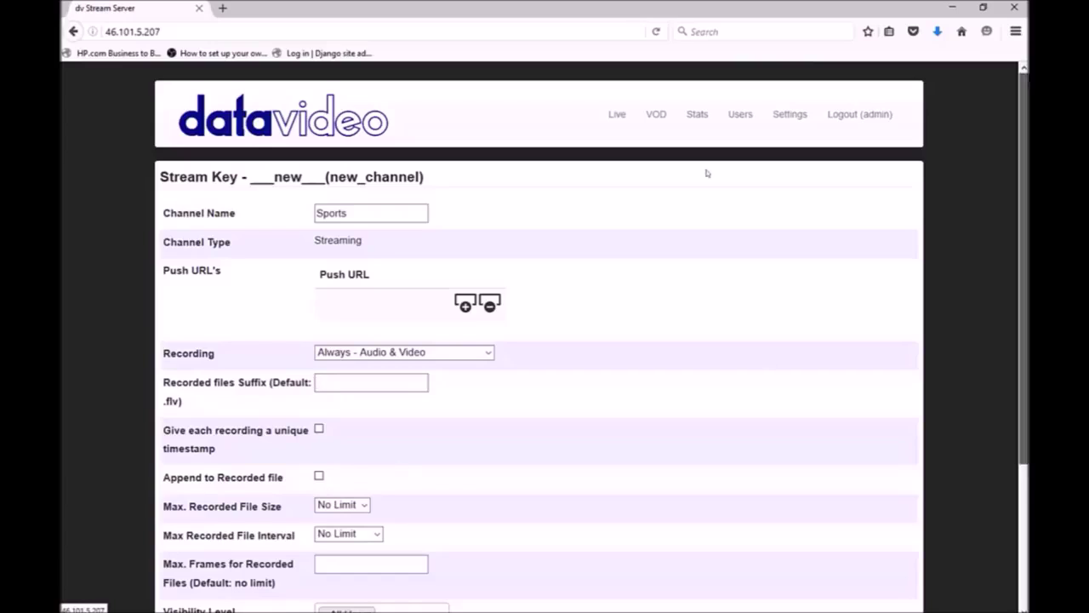
{"action": "scroll", "coordinate": [705, 174], "scroll_direction": "down", "scroll_amount": 3}
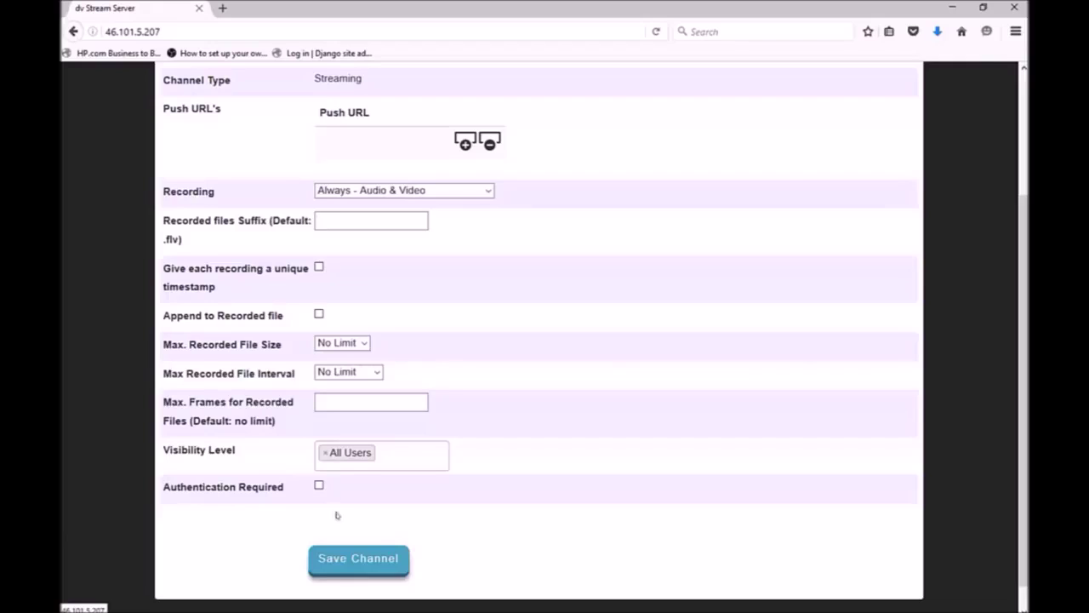
Step: Save the Sports channel and reload the streaming service
{"action": "key", "text": "Return"}
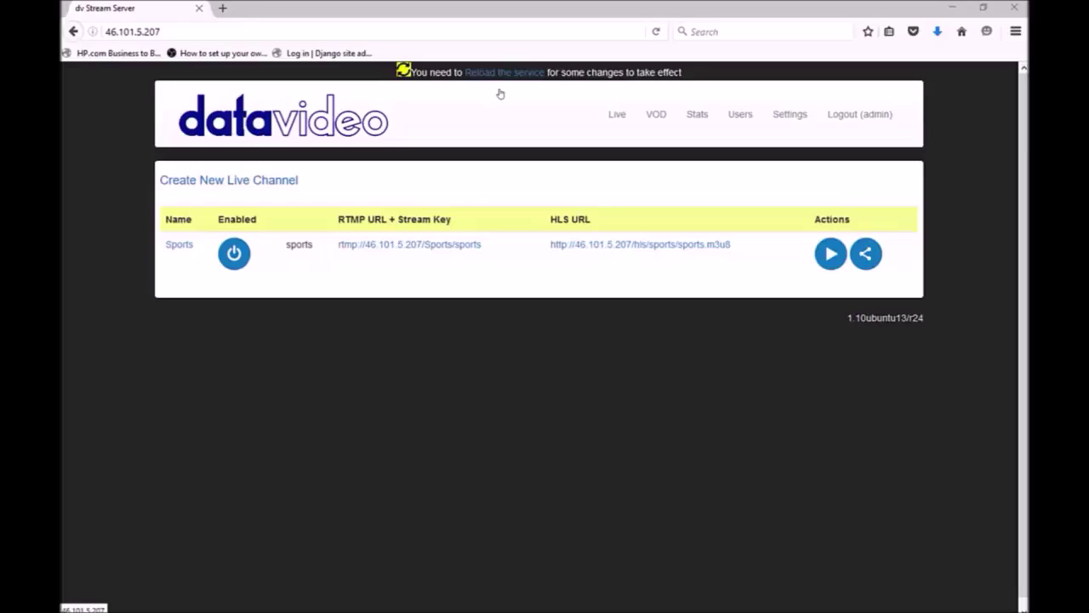
{"action": "left_click", "coordinate": [490, 72]}
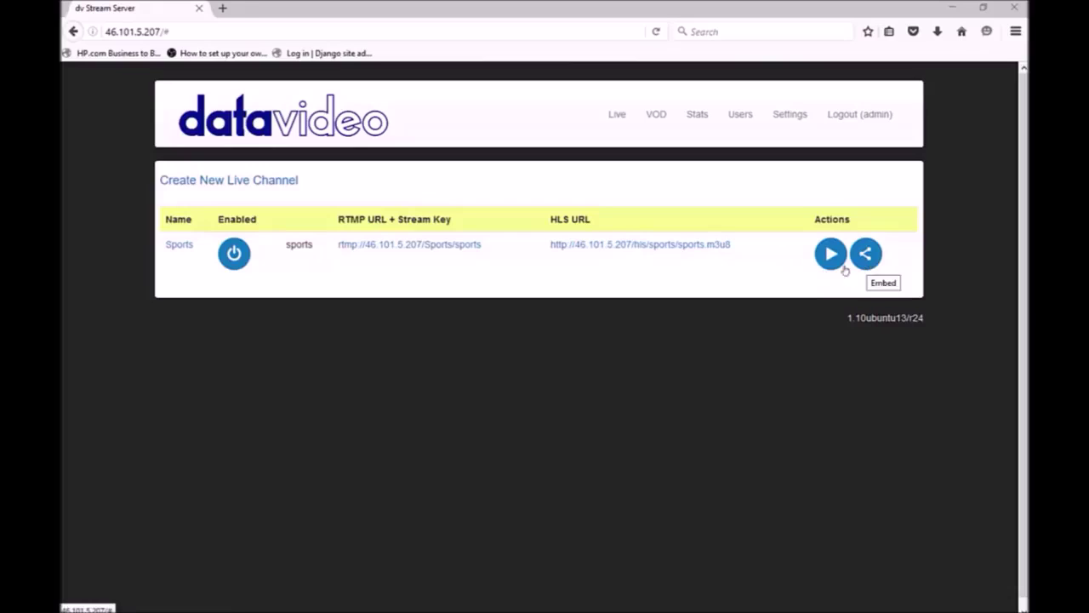
Step: Preview the Sports live stream in a new tab, pausing, resuming and returning to live
{"action": "right_click", "coordinate": [827, 255]}
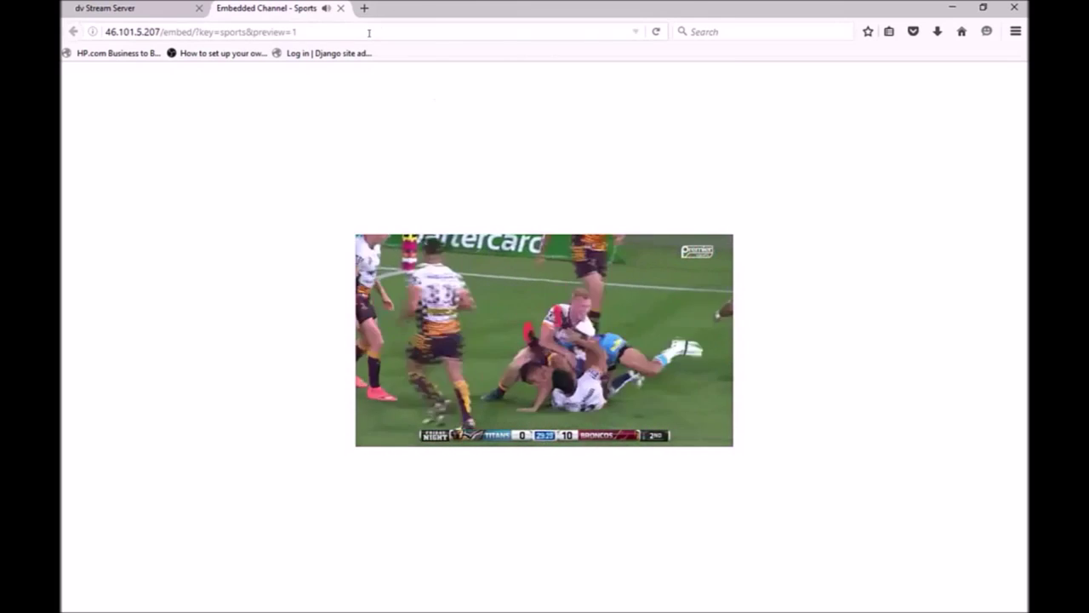
{"action": "left_click", "coordinate": [368, 33]}
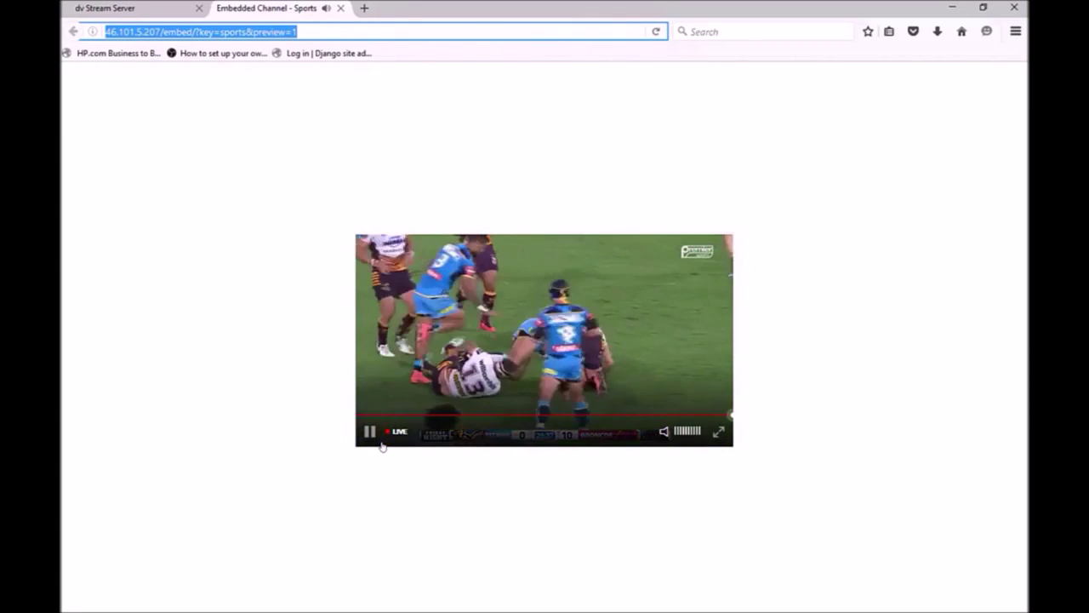
{"action": "left_click", "coordinate": [263, 289]}
{"action": "key", "text": "space"}
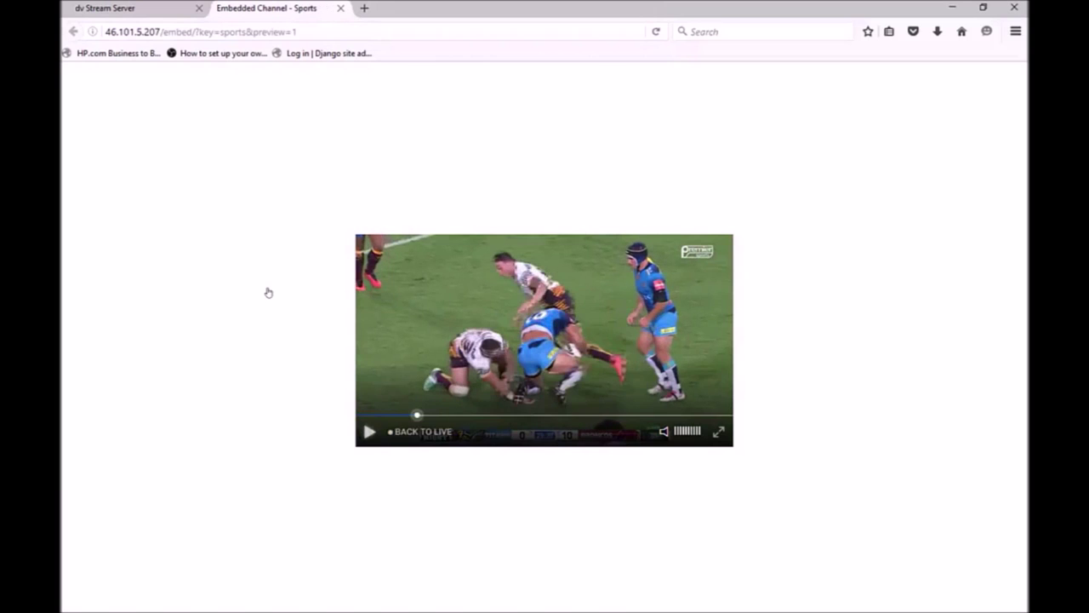
{"action": "key", "text": "space"}
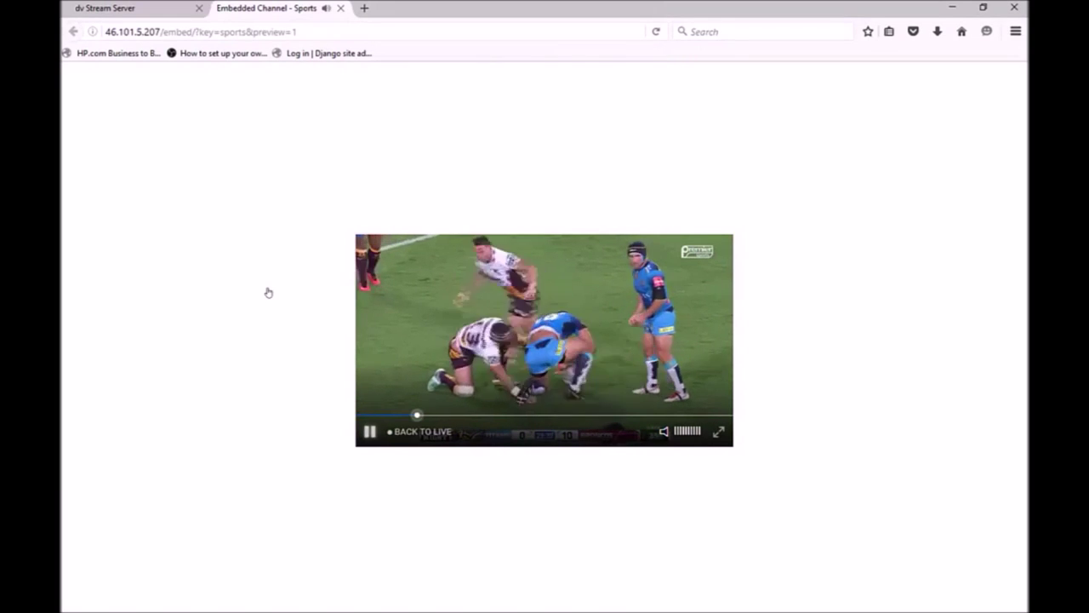
{"action": "left_click", "coordinate": [420, 433]}
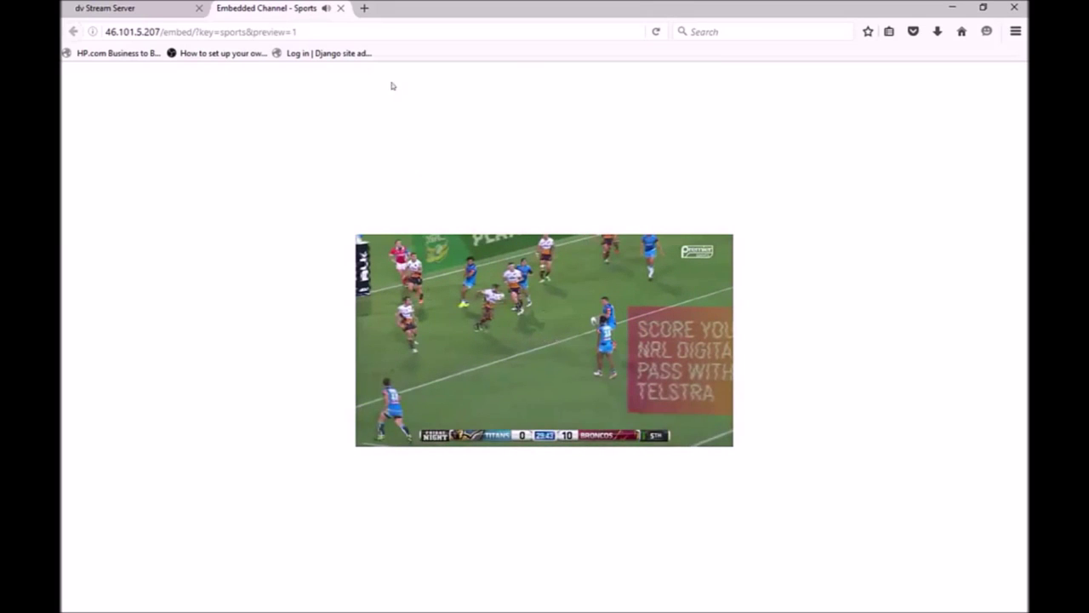
Step: Close the Sports preview page and show the Sports embed code
{"action": "left_click", "coordinate": [343, 8]}
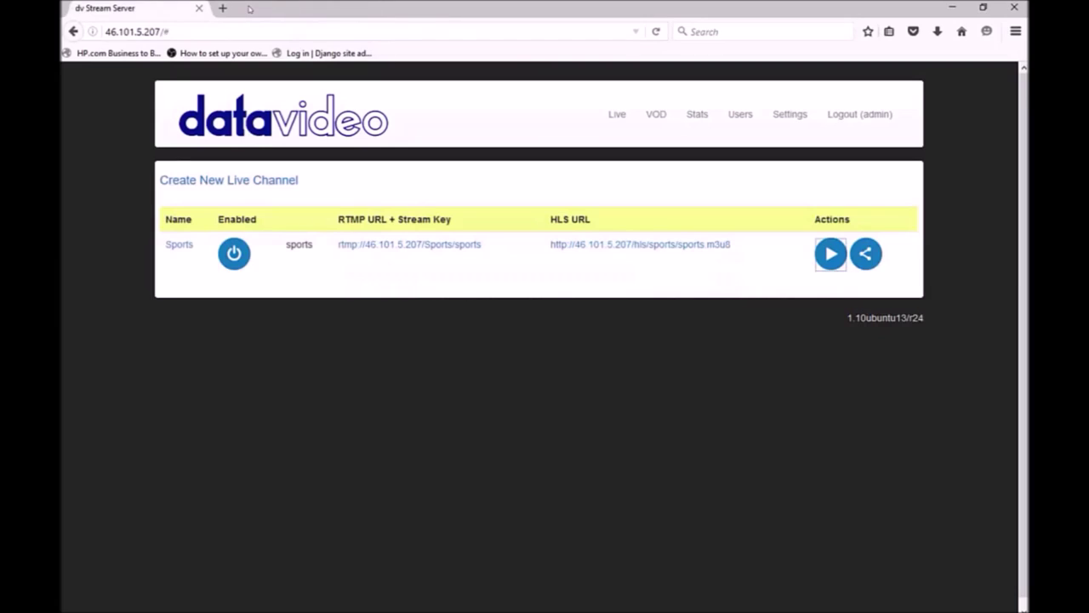
{"action": "left_click", "coordinate": [870, 254]}
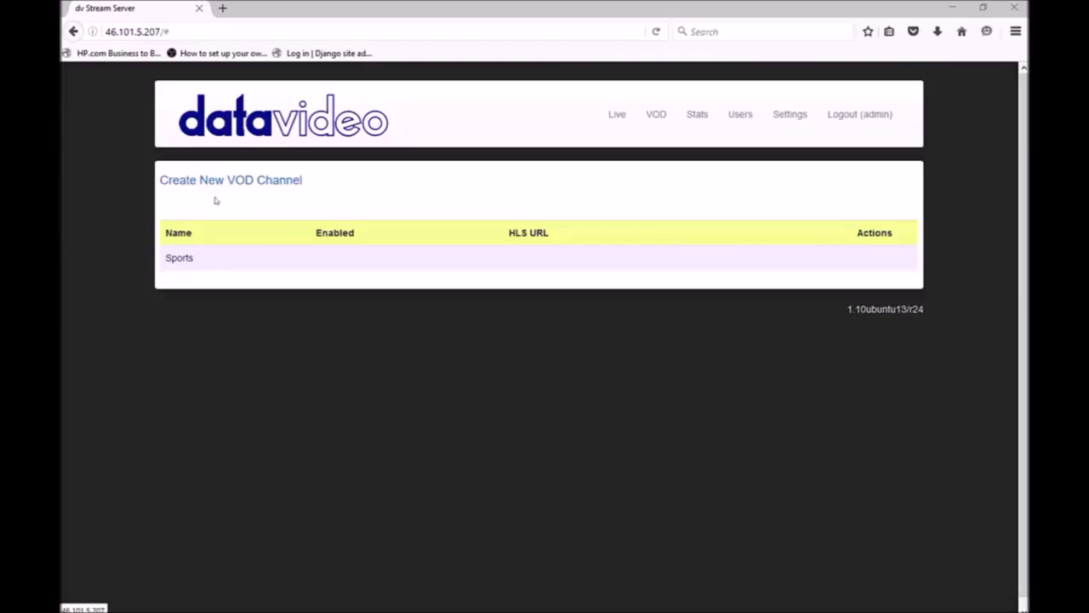
Step: Create a new VOD channel, replacing its default name with Music
{"action": "left_click", "coordinate": [243, 182]}
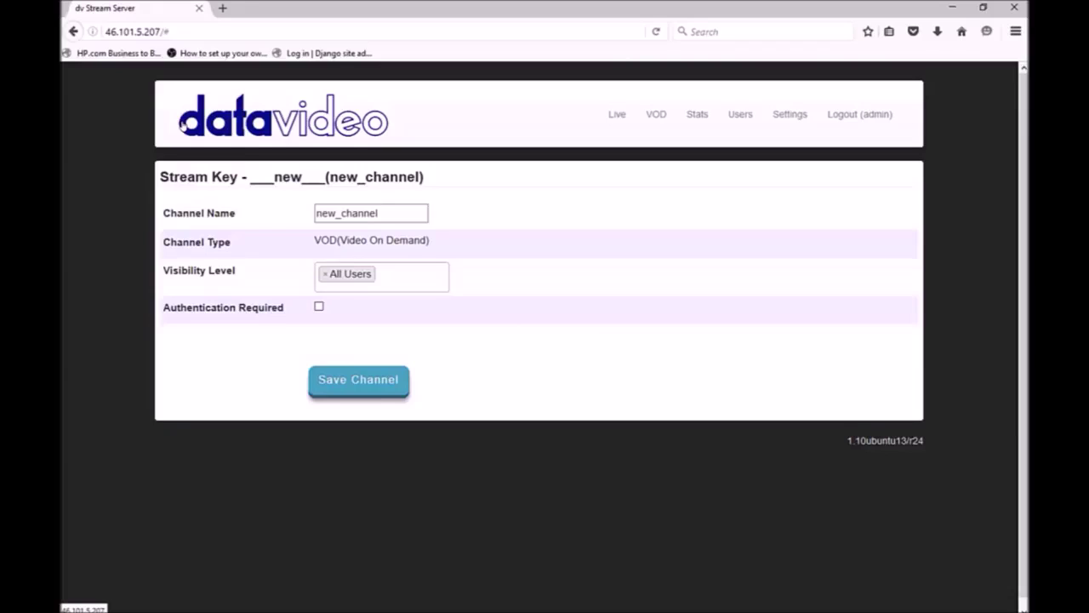
{"action": "left_click_drag", "start_coordinate": [415, 214], "coordinate": [158, 141]}
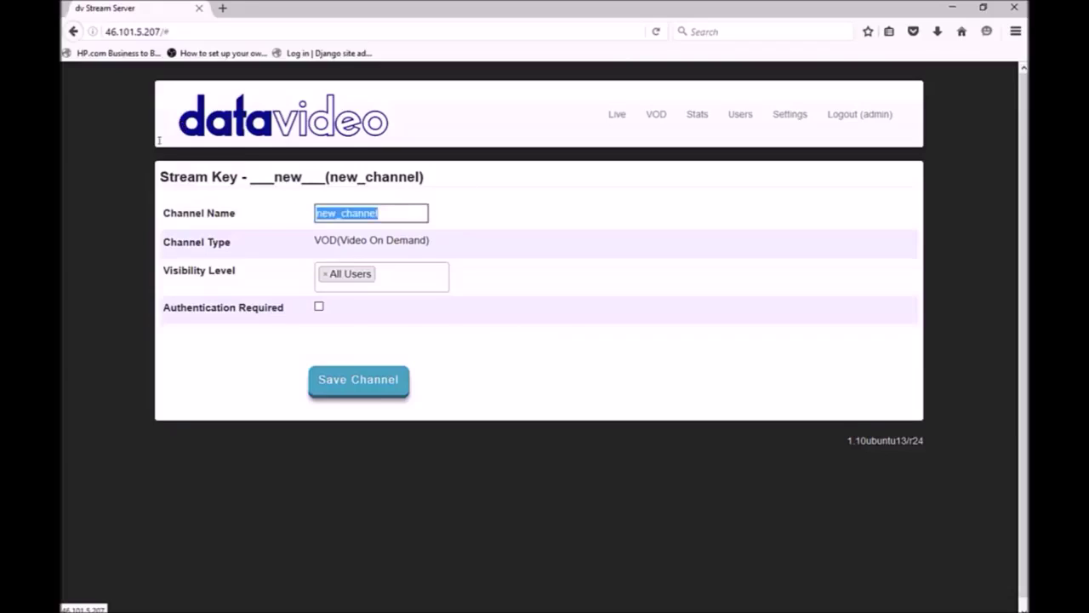
{"action": "type", "text": "Music"}
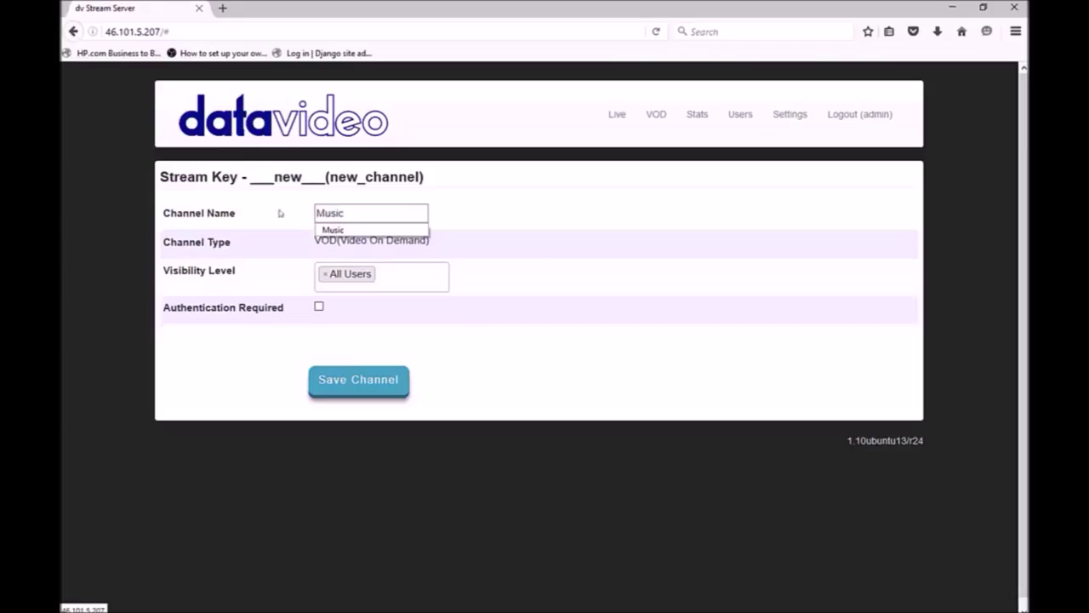
{"action": "left_click", "coordinate": [530, 252]}
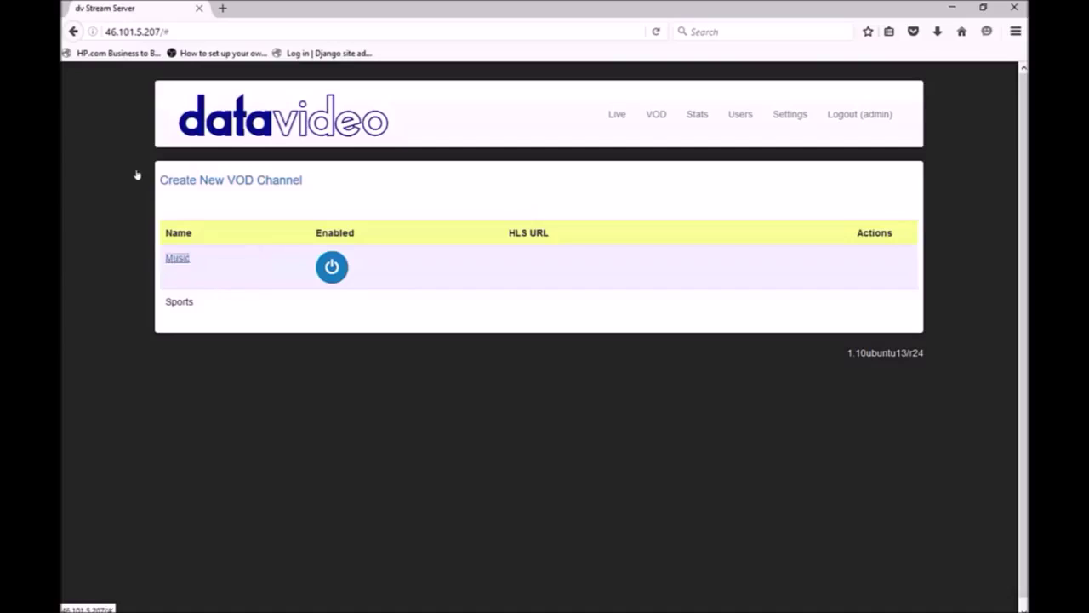
{"action": "left_click", "coordinate": [177, 257]}
Step: Upload song.mp4 from Downloads to the Music channel and save it
{"action": "left_click", "coordinate": [342, 321]}
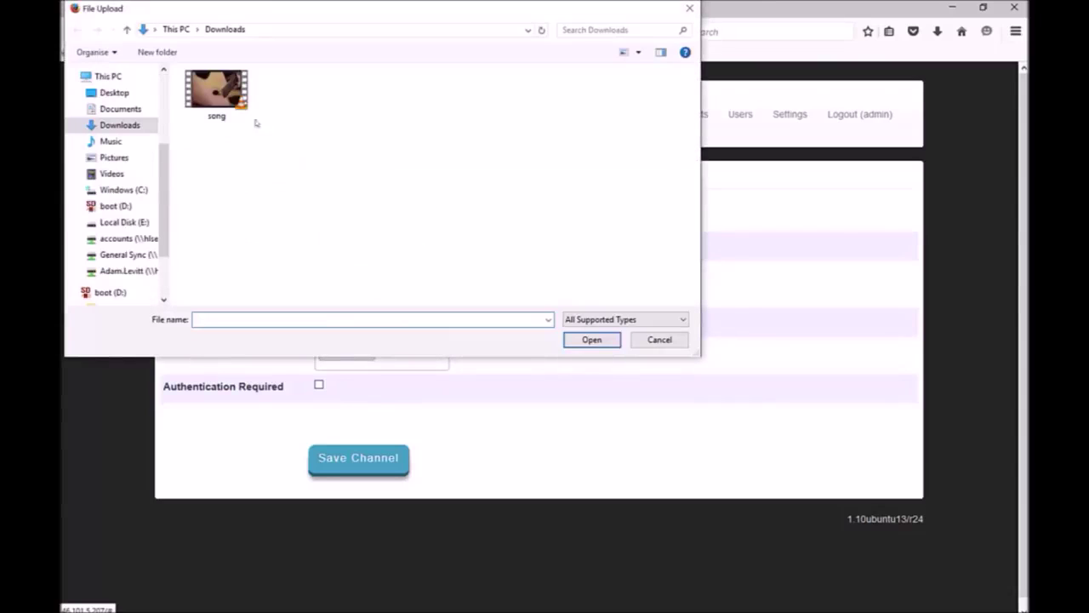
{"action": "left_click", "coordinate": [245, 112]}
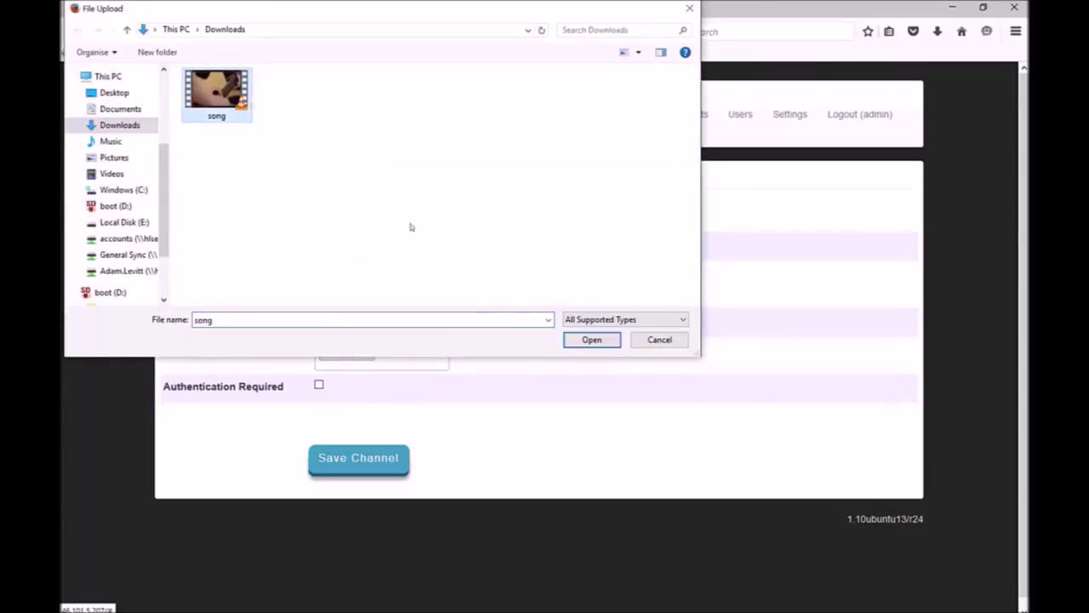
{"action": "left_click", "coordinate": [591, 339]}
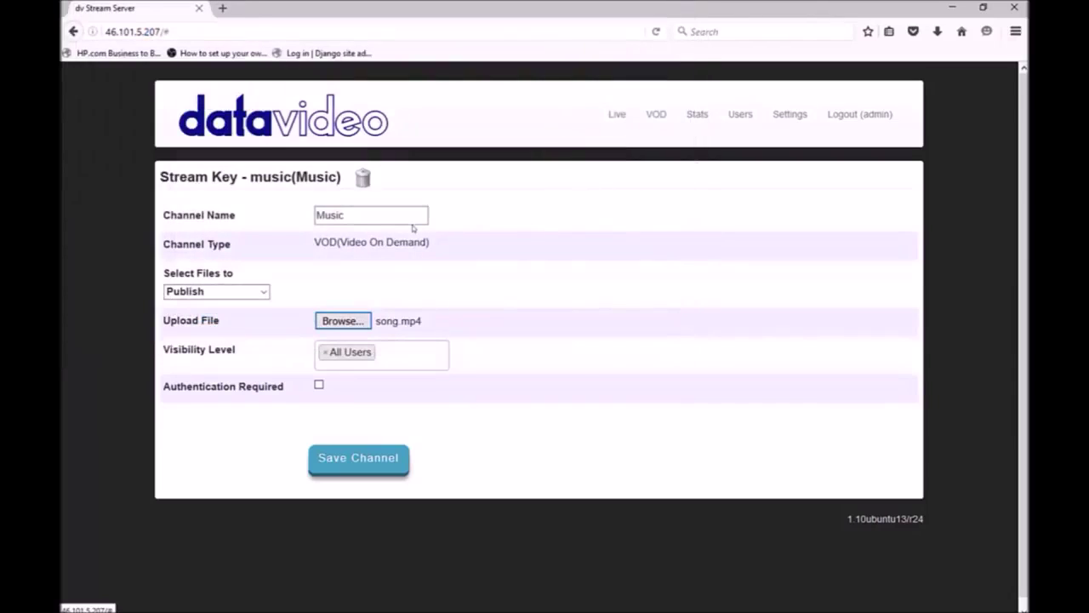
{"action": "left_click", "coordinate": [381, 468]}
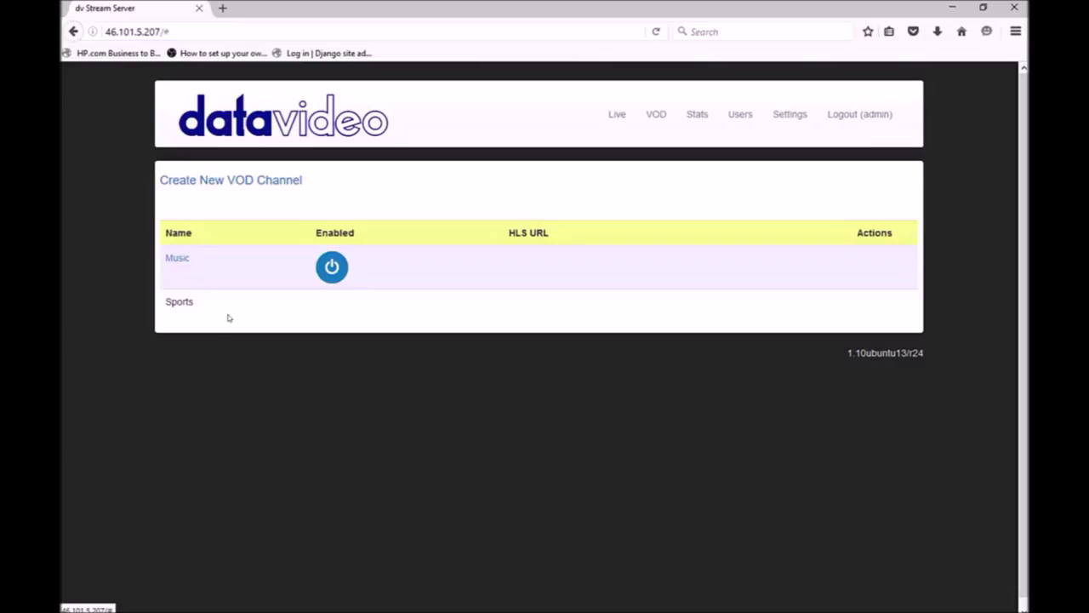
Step: Set the Music channel's file action to Publish for song.mp4 and save
{"action": "left_click", "coordinate": [180, 259]}
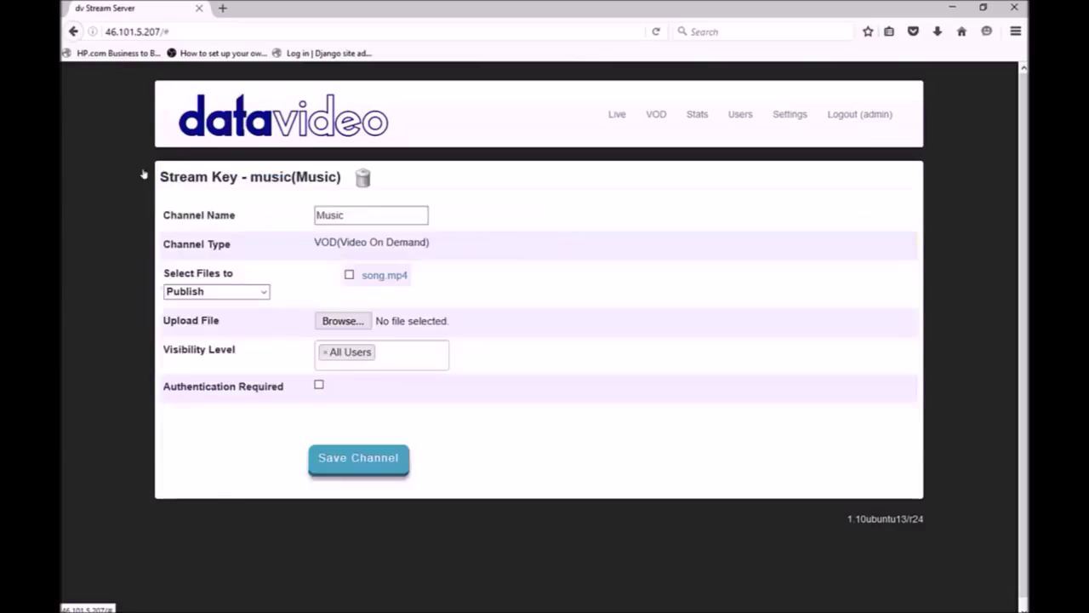
{"action": "left_click", "coordinate": [220, 290]}
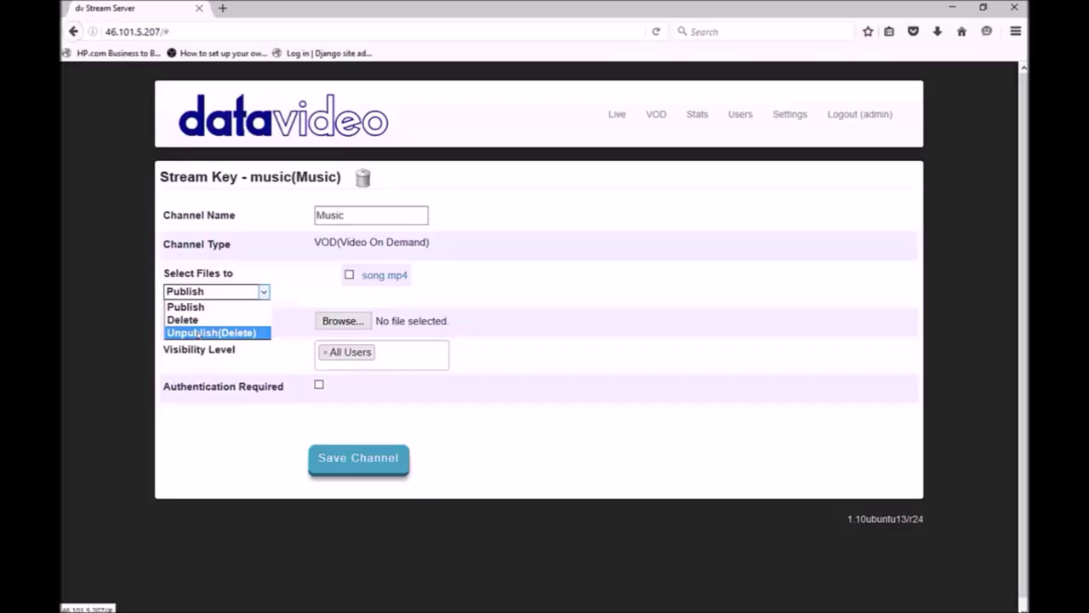
{"action": "left_click", "coordinate": [197, 334]}
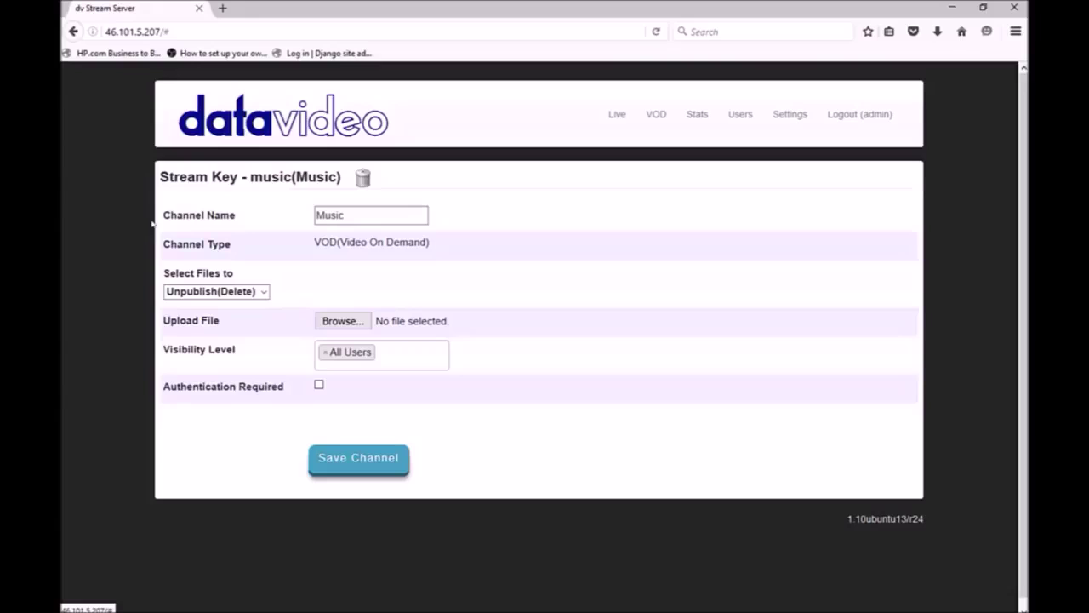
{"action": "left_click", "coordinate": [217, 291]}
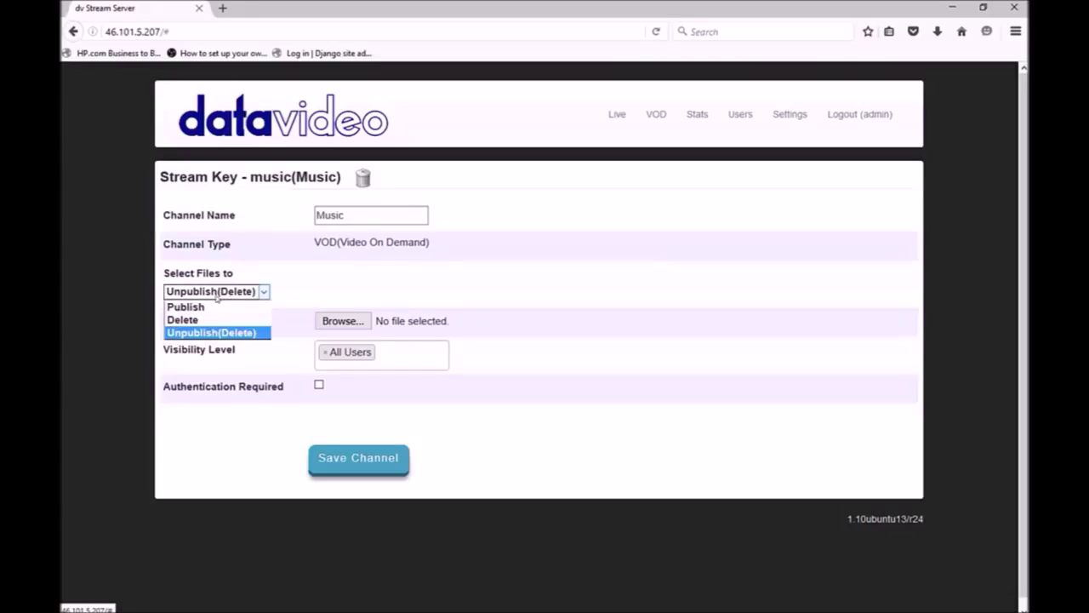
{"action": "left_click", "coordinate": [156, 205]}
{"action": "key", "text": "Up"}
{"action": "key", "text": "Up"}
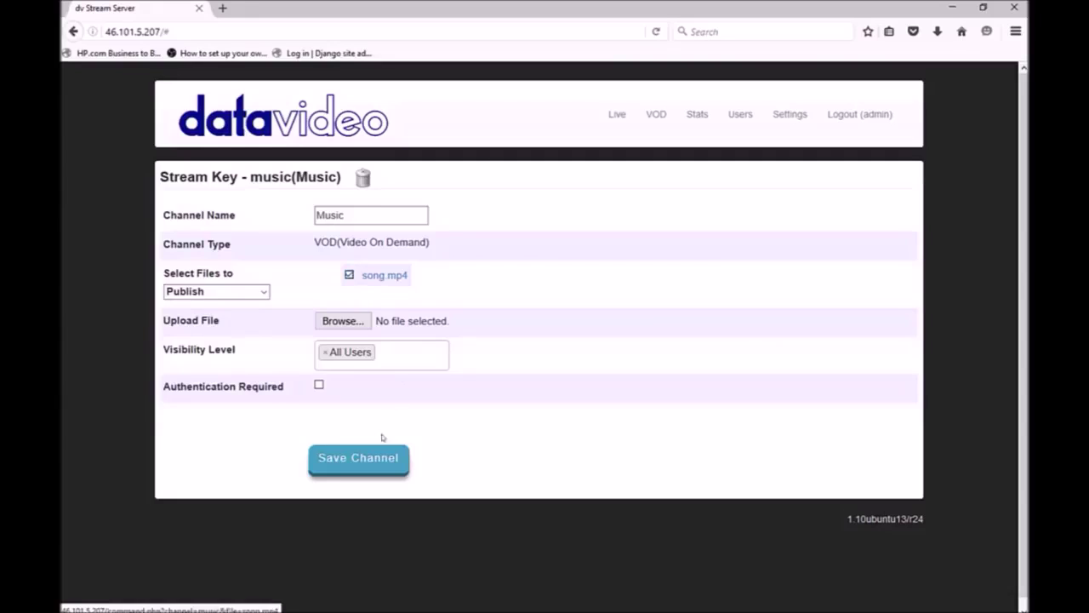
{"action": "left_click", "coordinate": [345, 456]}
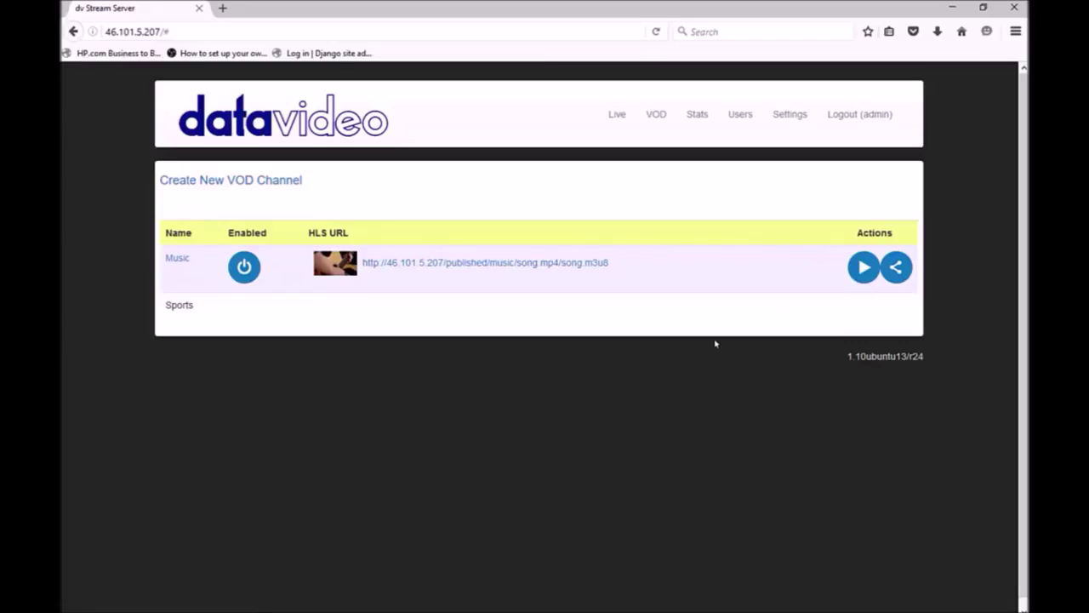
Step: Play the Music channel in its embedded player
{"action": "left_click", "coordinate": [861, 271]}
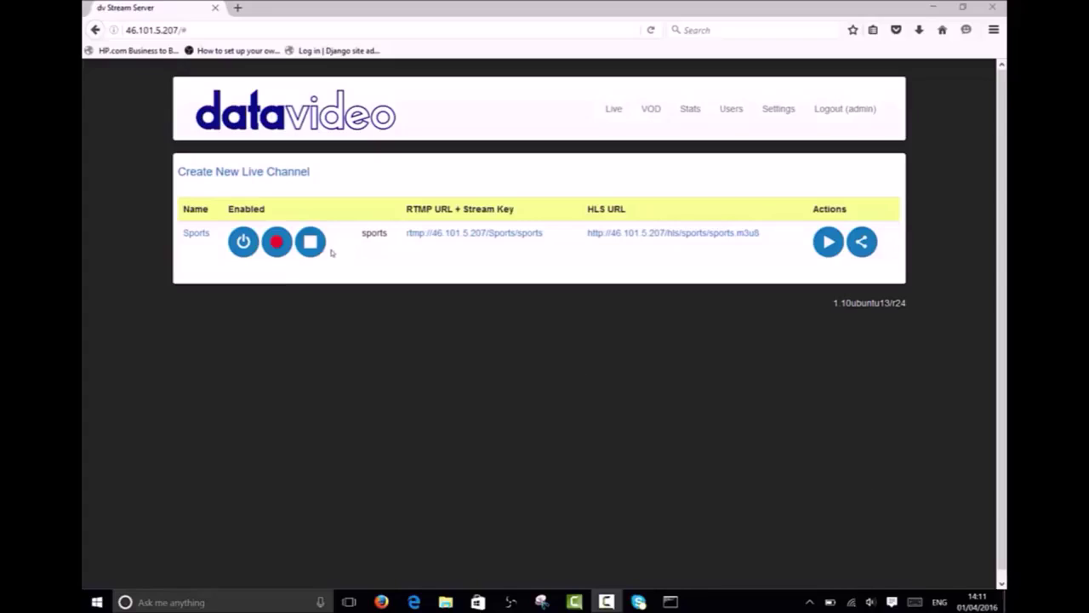
Step: Record a short Sports clip and publish sports-1459516321.flv on the Sports channel
{"action": "left_click", "coordinate": [276, 242]}
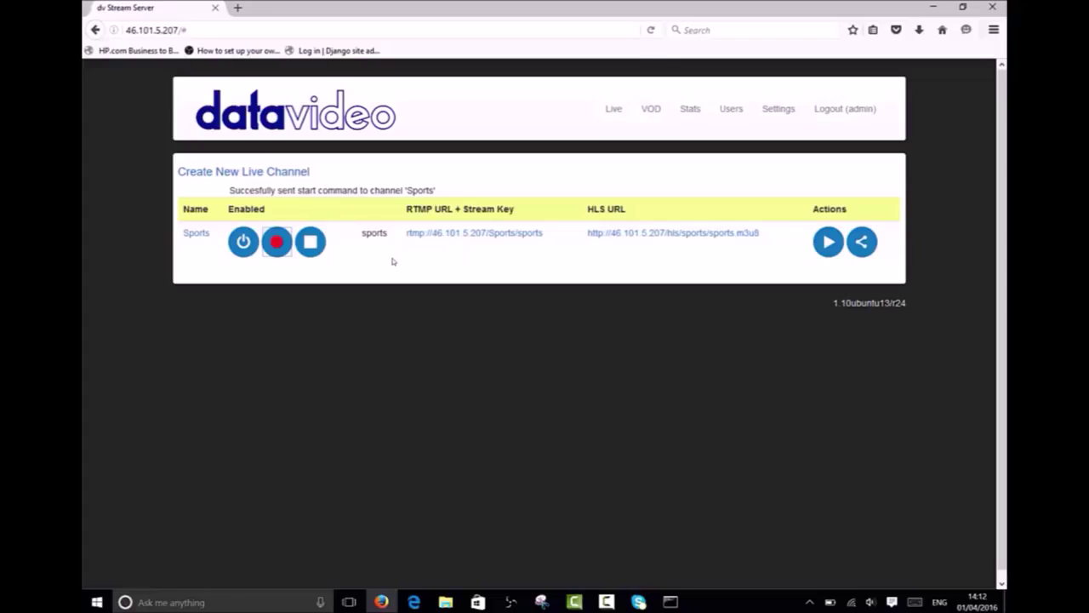
{"action": "left_click", "coordinate": [310, 242]}
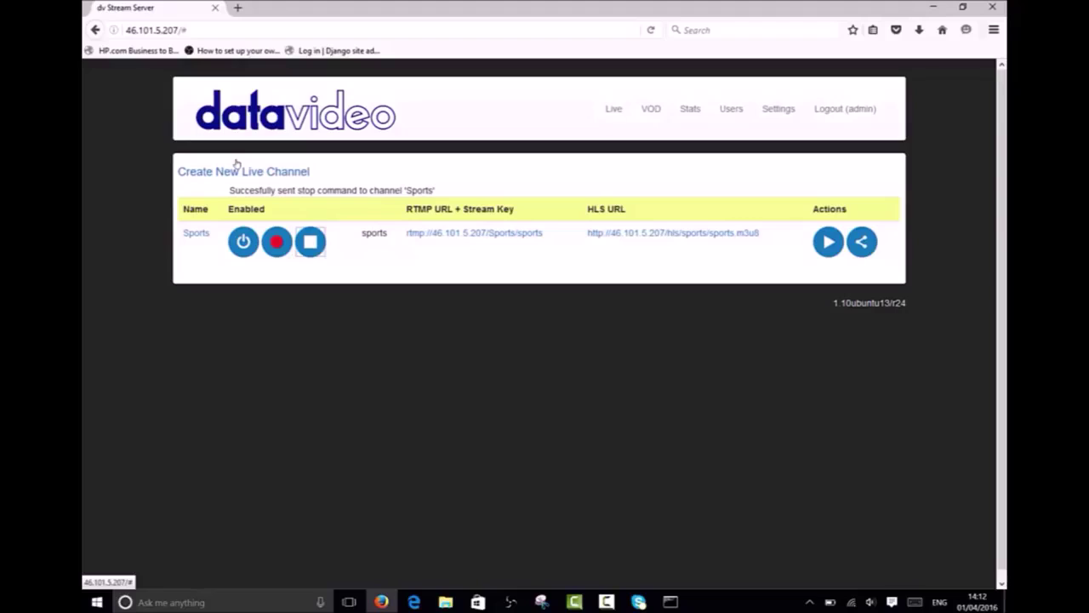
{"action": "left_click", "coordinate": [196, 233]}
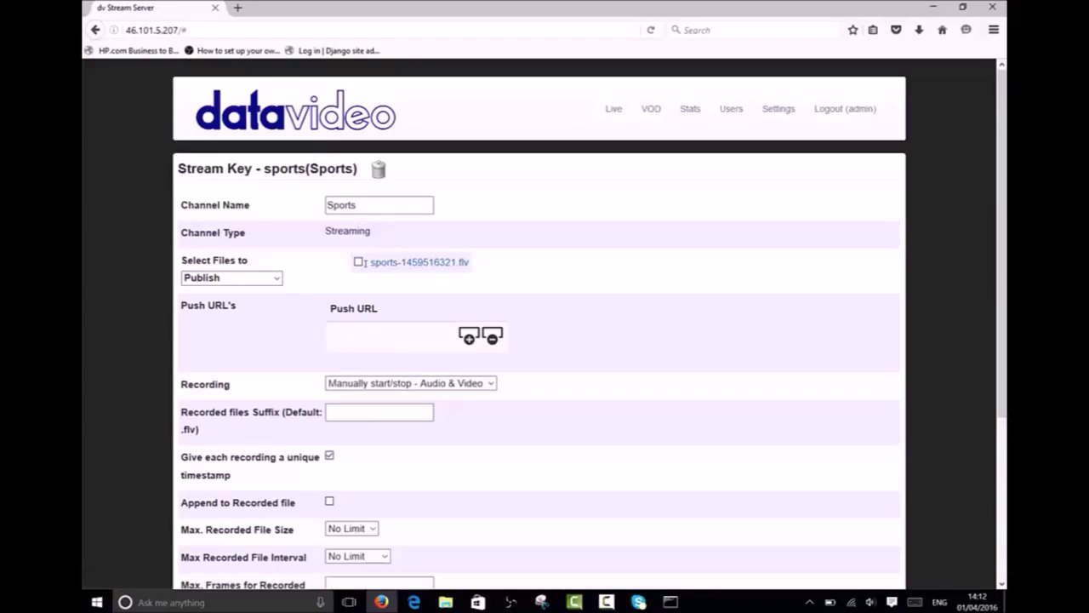
{"action": "left_click", "coordinate": [359, 263]}
{"action": "scroll", "coordinate": [795, 291], "scroll_direction": "down", "scroll_amount": 5}
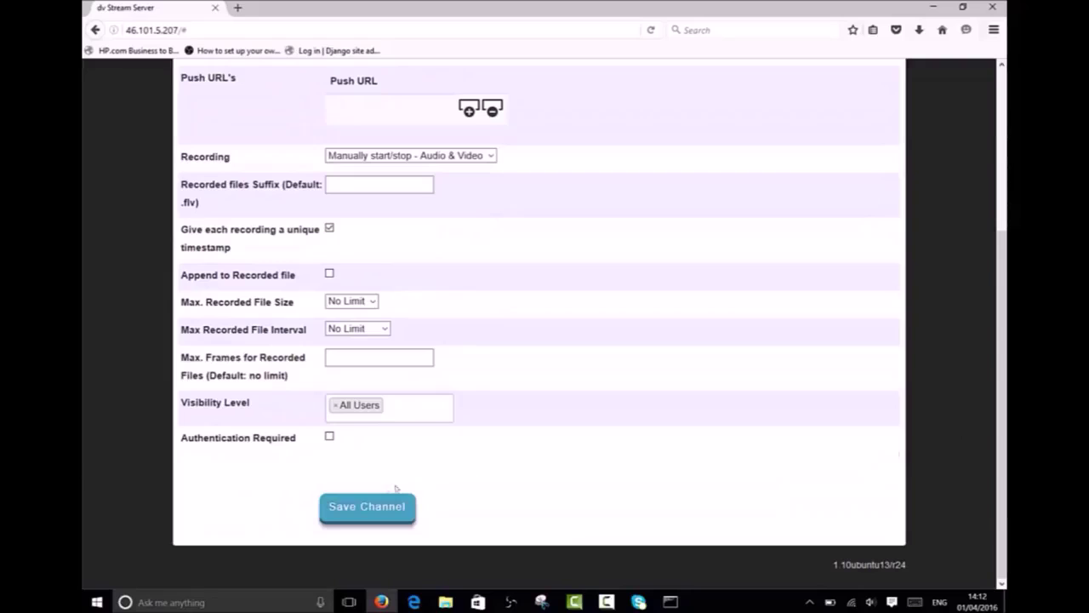
{"action": "left_click", "coordinate": [367, 507]}
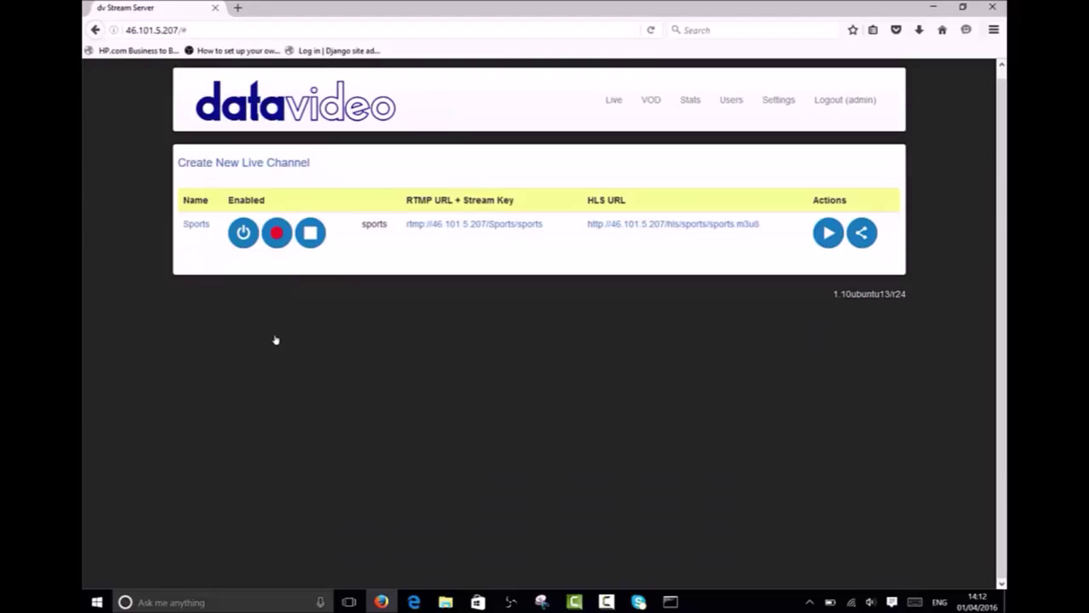
{"action": "left_click", "coordinate": [651, 100]}
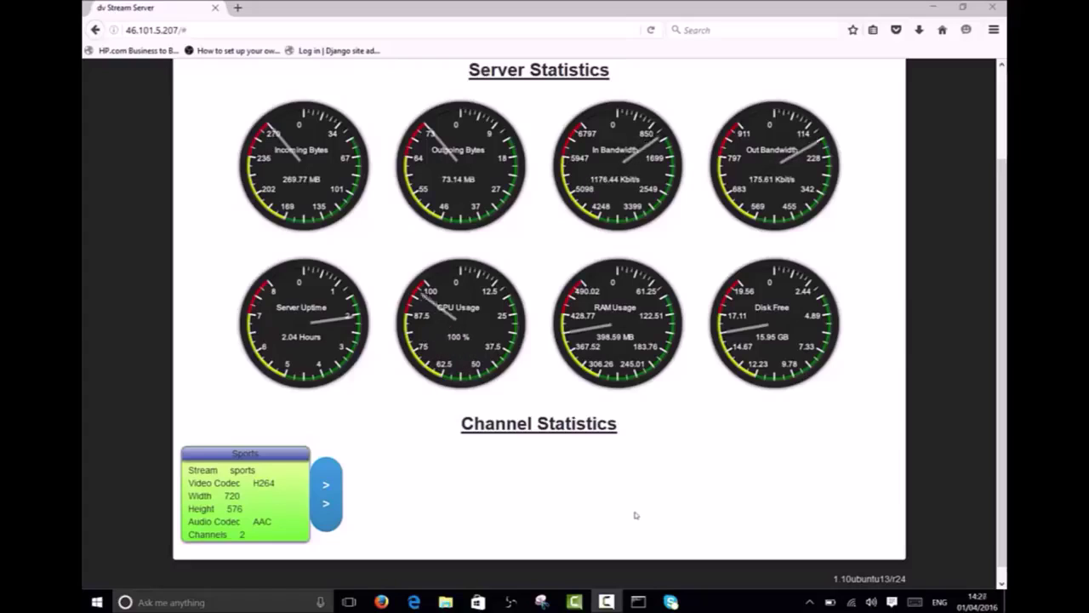
Step: Expand the Sports channel's incoming bandwidth gauge in Channel Statistics
{"action": "left_click", "coordinate": [326, 494]}
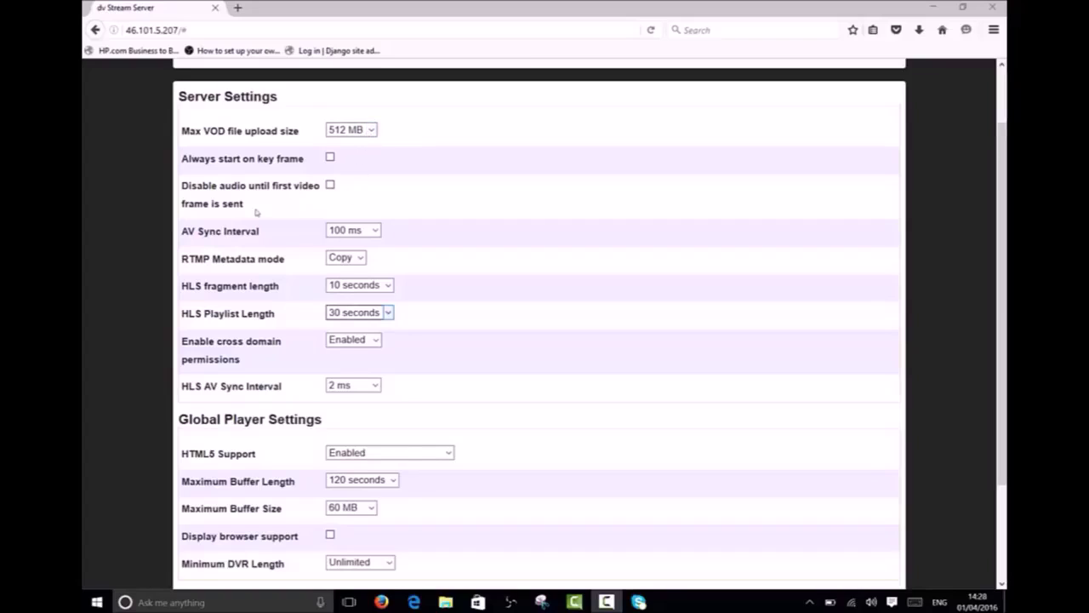
Step: Keep HLS Playlist Length at 30 seconds and move down to the HTML5 Support setting
{"action": "left_click", "coordinate": [358, 312]}
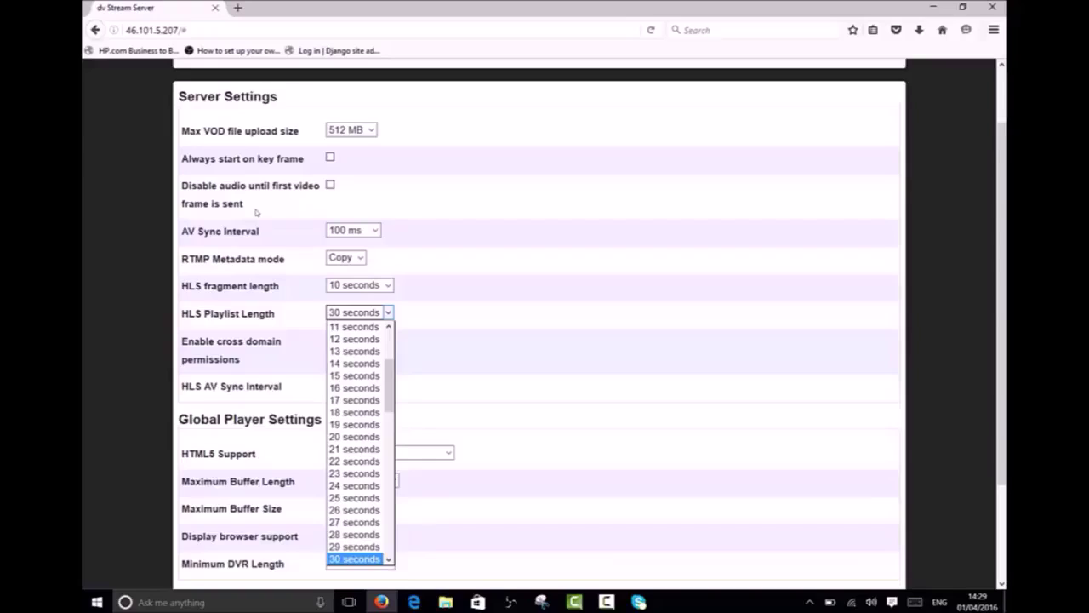
{"action": "left_click", "coordinate": [578, 296]}
{"action": "scroll", "coordinate": [1002, 257], "scroll_direction": "down", "scroll_amount": 3}
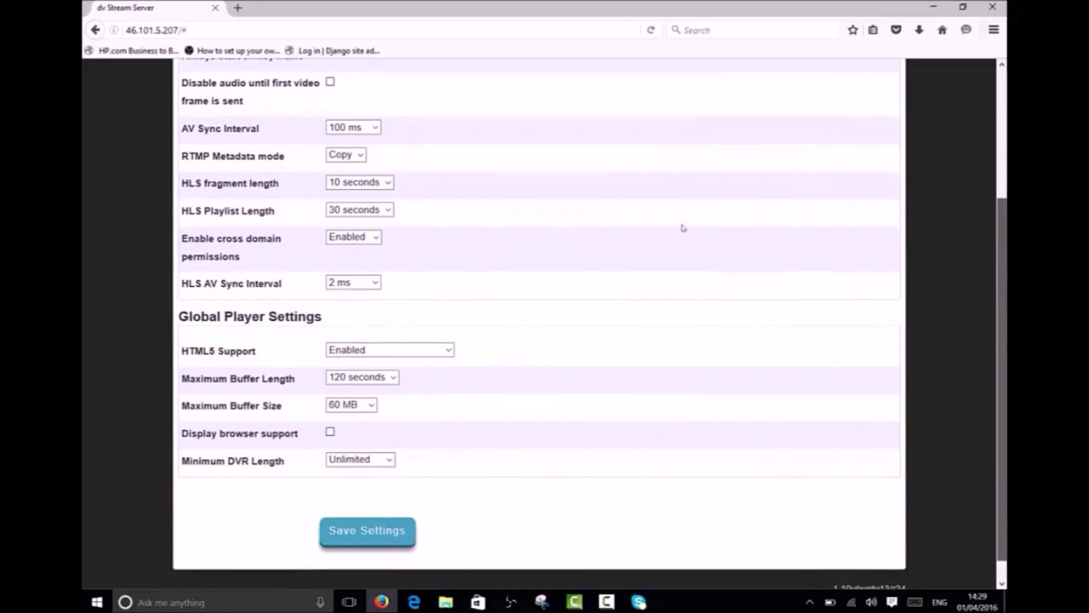
{"action": "left_click", "coordinate": [450, 339]}
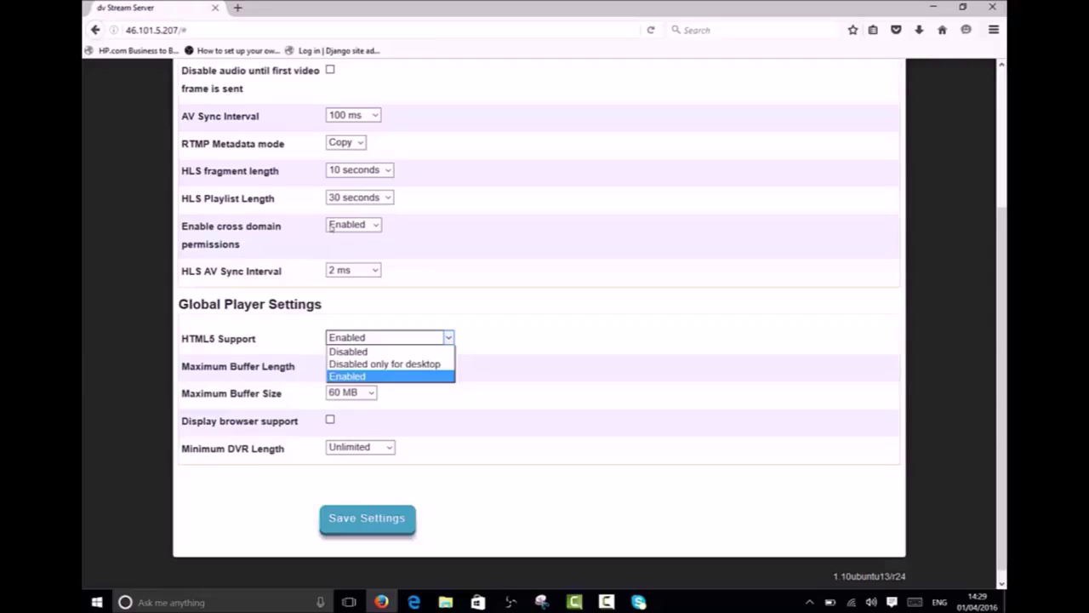
Step: Leave HTML5 Support Enabled and Minimum DVR Length at Unlimited
{"action": "left_click", "coordinate": [547, 294]}
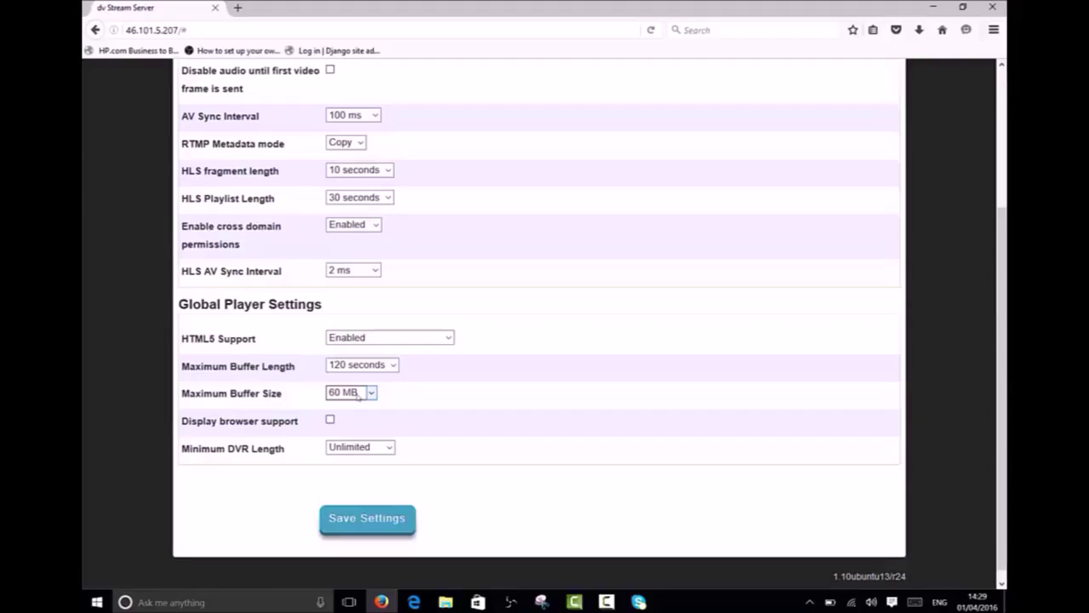
{"action": "left_click", "coordinate": [356, 447]}
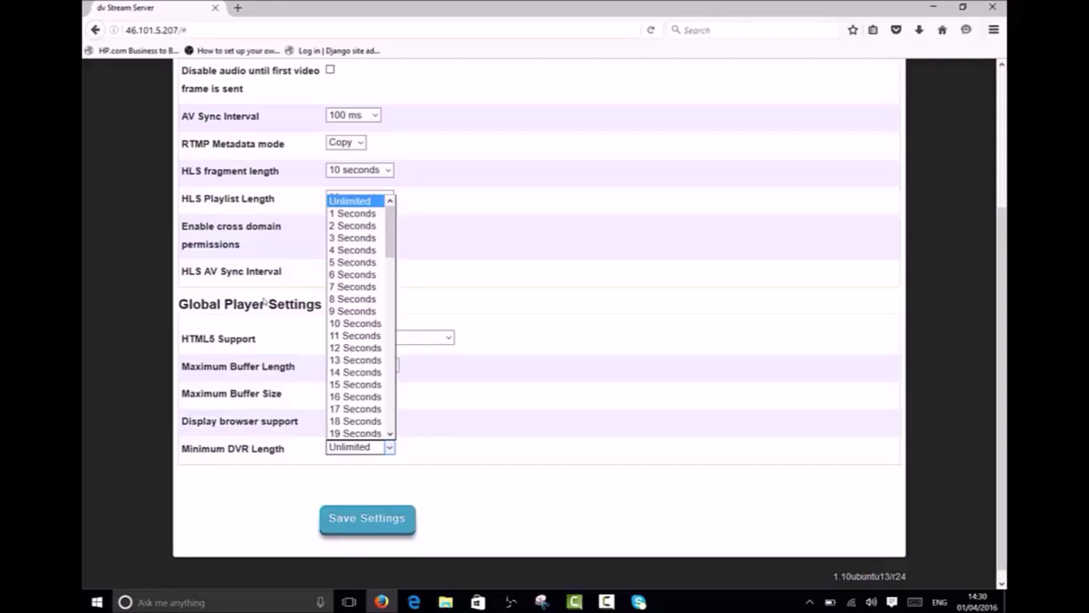
{"action": "left_click", "coordinate": [407, 264]}
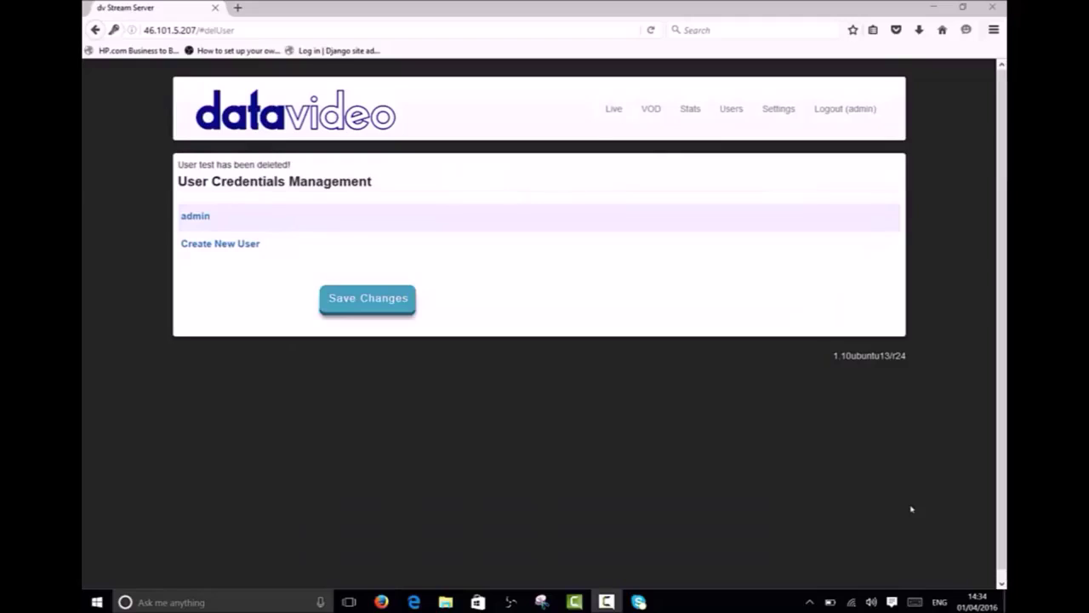
Step: Start a new user named 'test' with the Viewer login role
{"action": "left_click", "coordinate": [247, 245]}
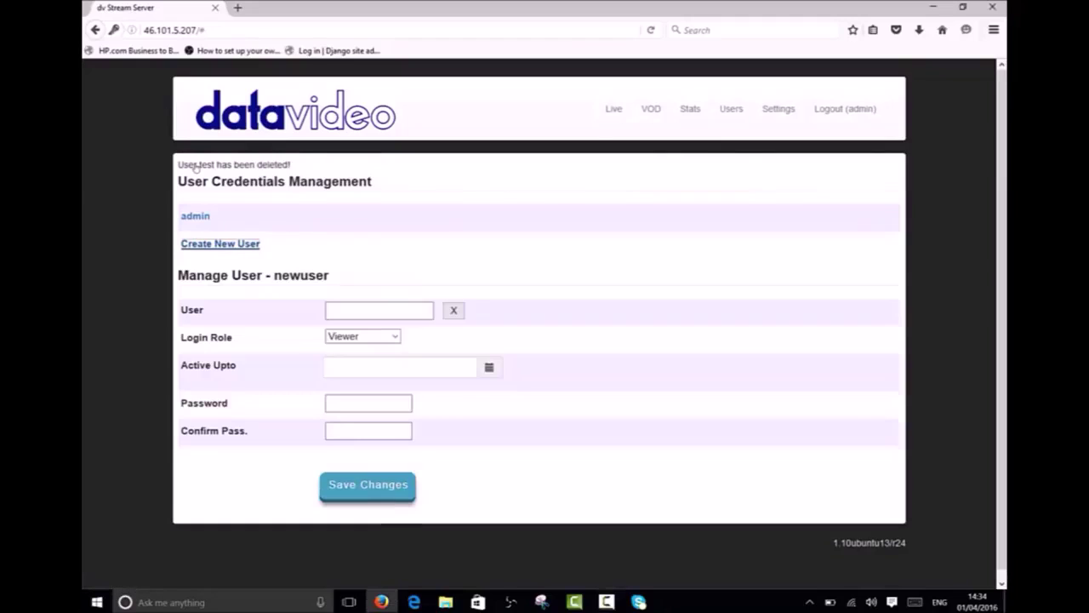
{"action": "left_click", "coordinate": [379, 310]}
{"action": "type", "text": "test"}
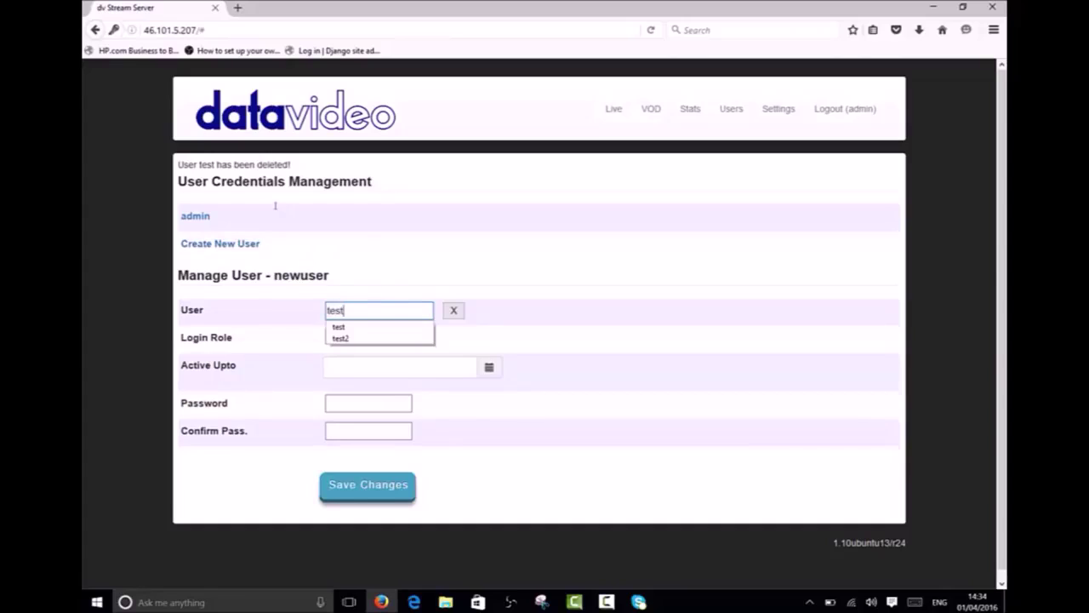
{"action": "key", "text": "Tab"}
{"action": "key", "text": "alt+Down"}
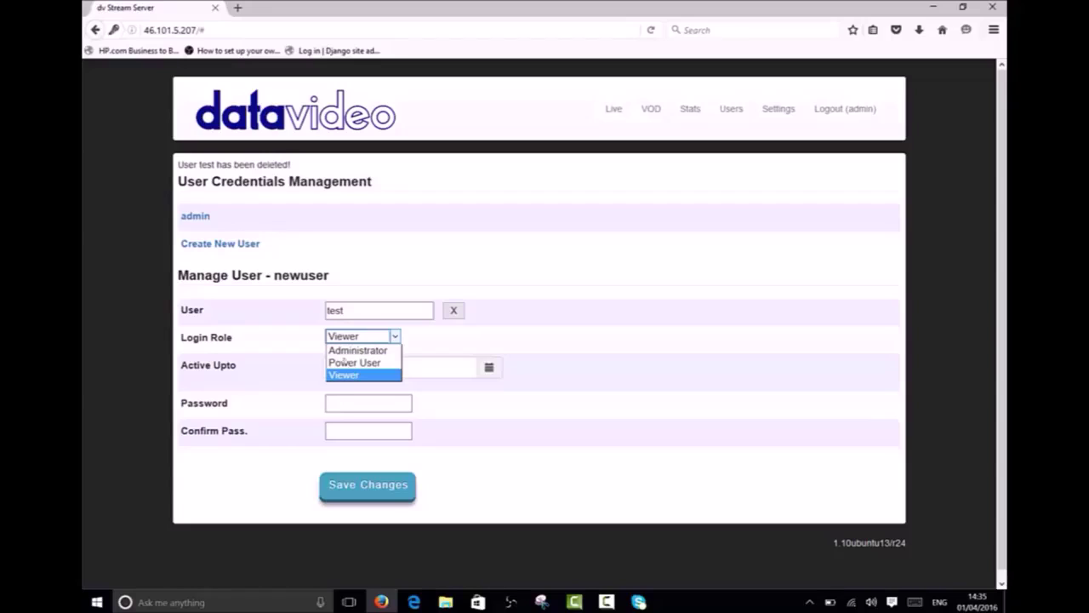
{"action": "left_click", "coordinate": [394, 336]}
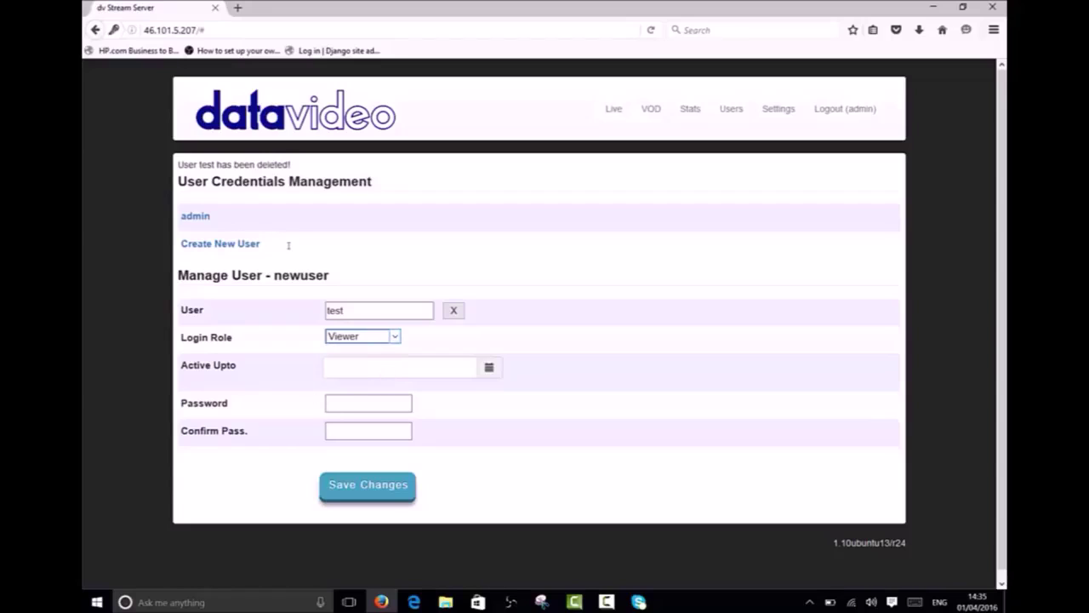
{"action": "key", "text": "Tab"}
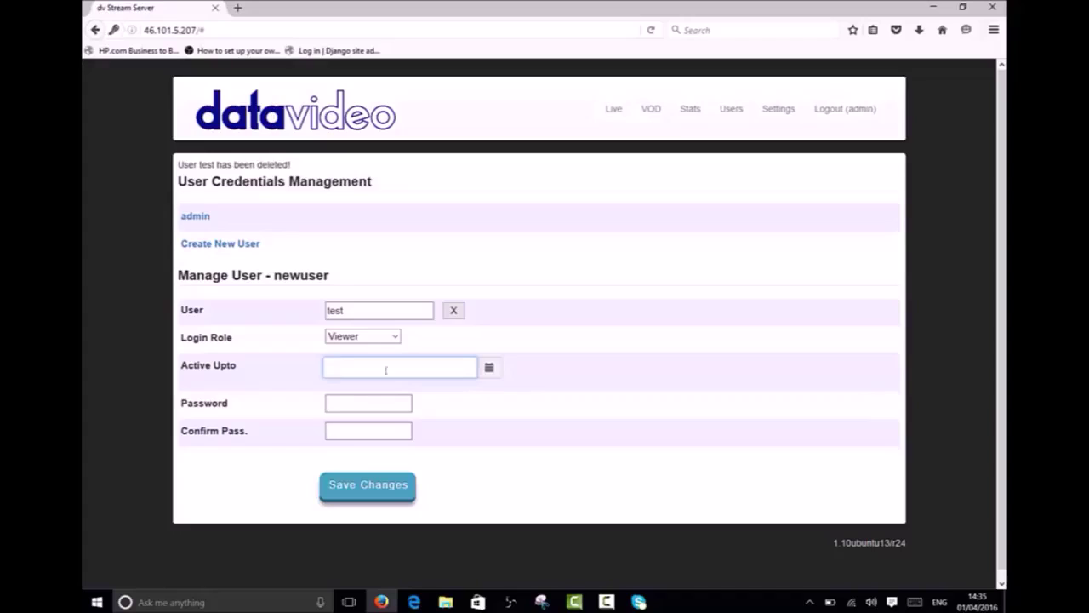
Step: Enter and confirm the user's password, save the account, and log out as admin
{"action": "left_click", "coordinate": [351, 396]}
{"action": "type", "text": "test"}
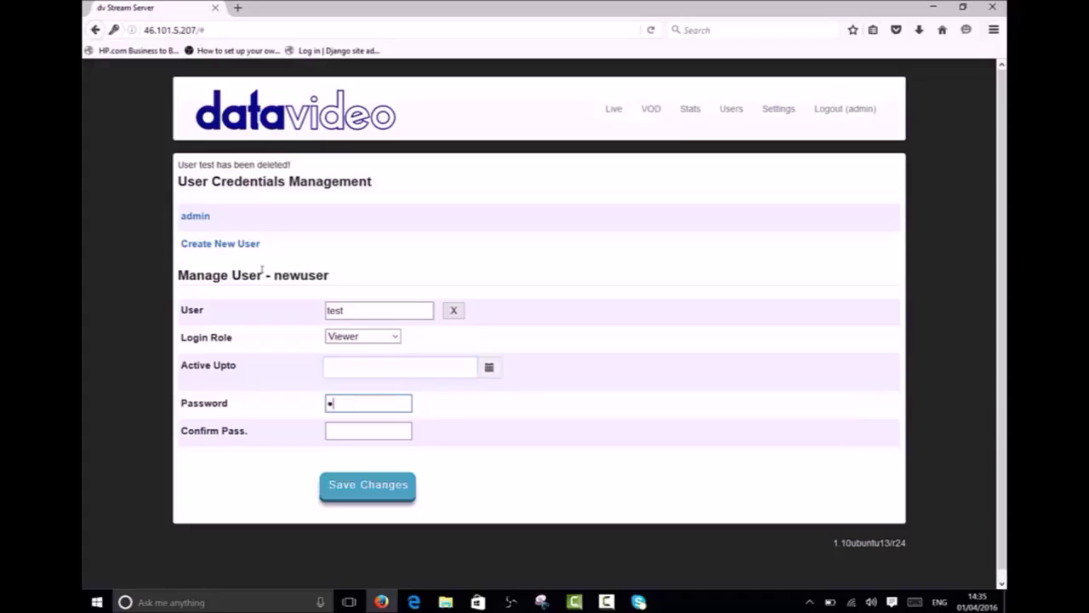
{"action": "left_click", "coordinate": [350, 427]}
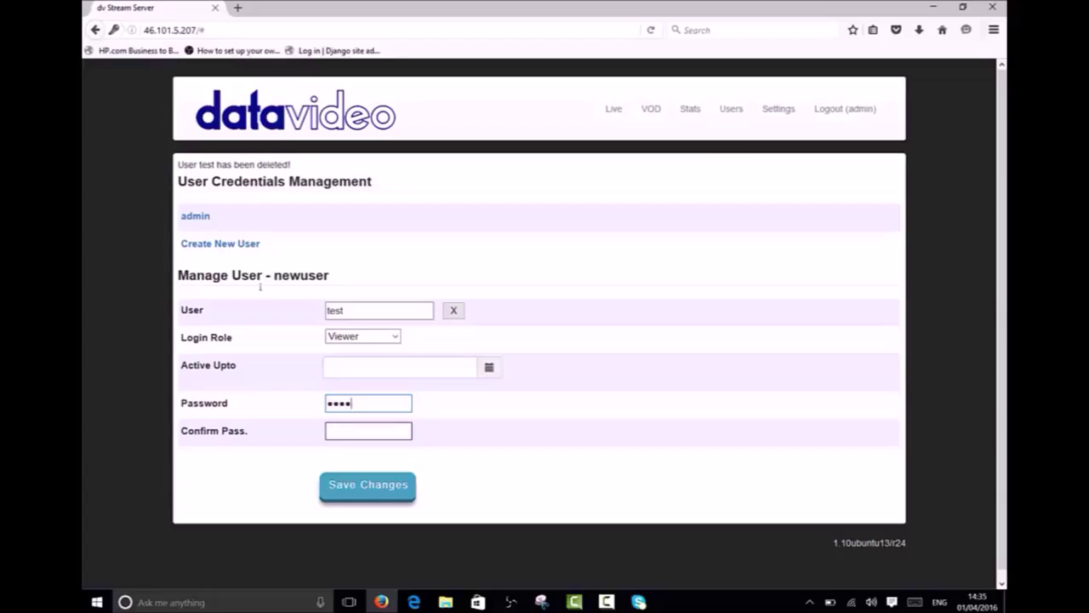
{"action": "type", "text": "test"}
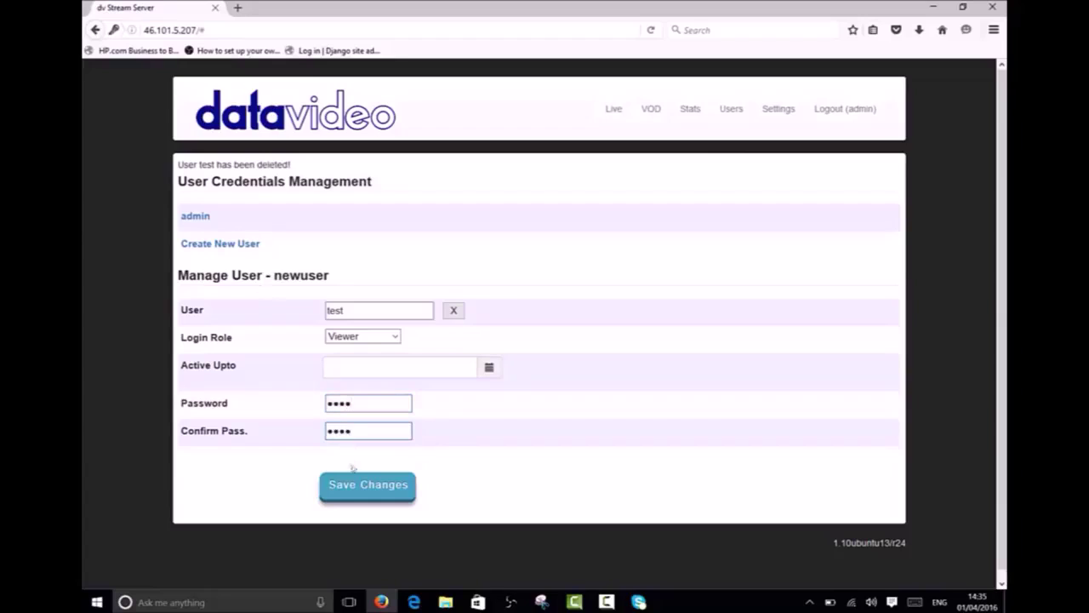
{"action": "left_click", "coordinate": [357, 486]}
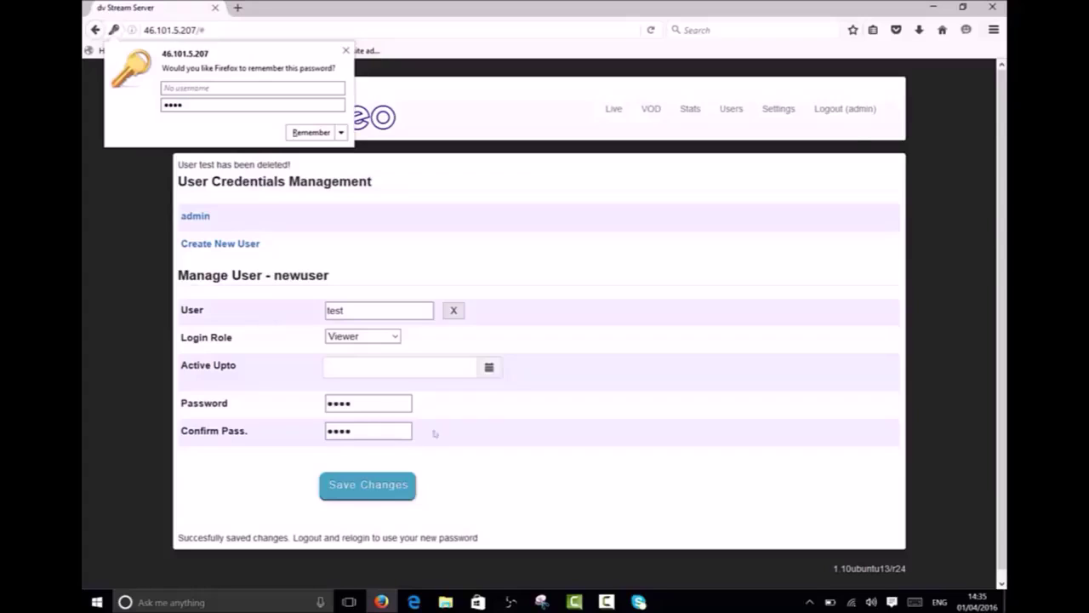
{"action": "left_click", "coordinate": [845, 108]}
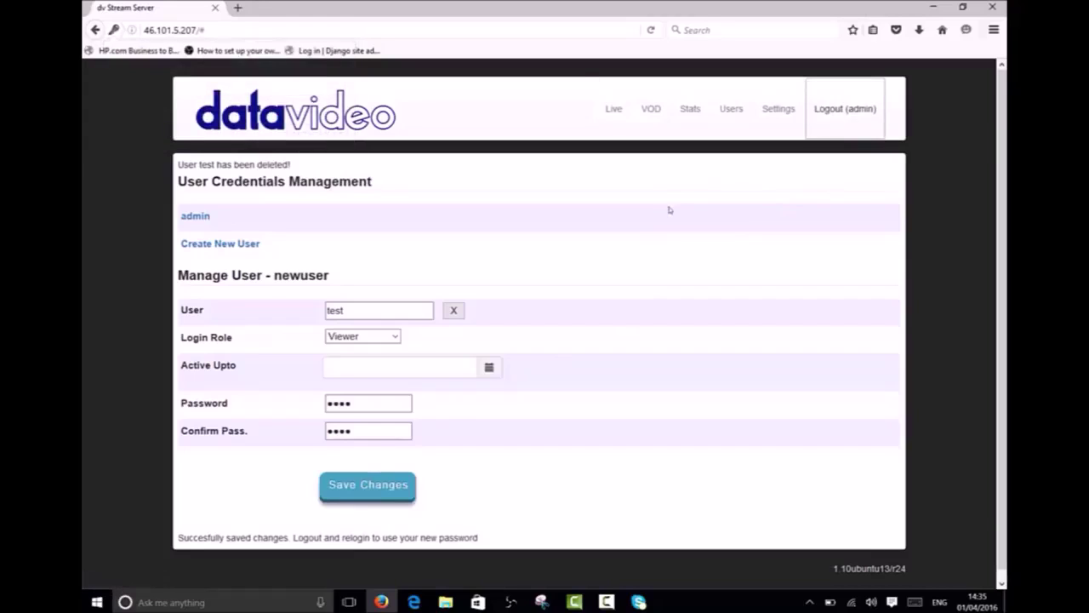
{"action": "left_click", "coordinate": [829, 118]}
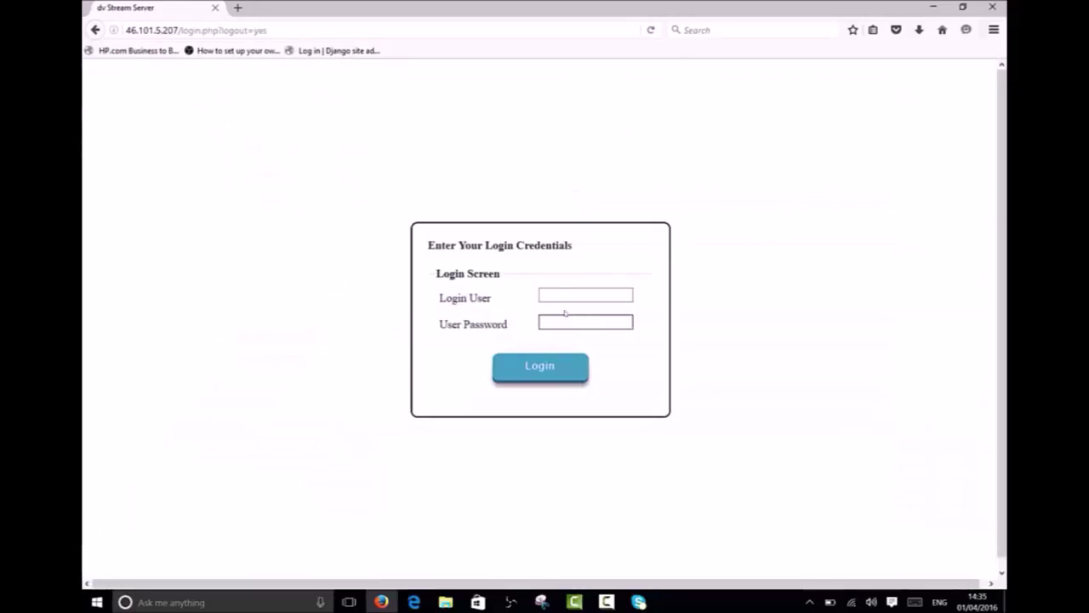
Step: Log in as the viewer user 'test' with its password
{"action": "left_click", "coordinate": [572, 295]}
{"action": "type", "text": "test"}
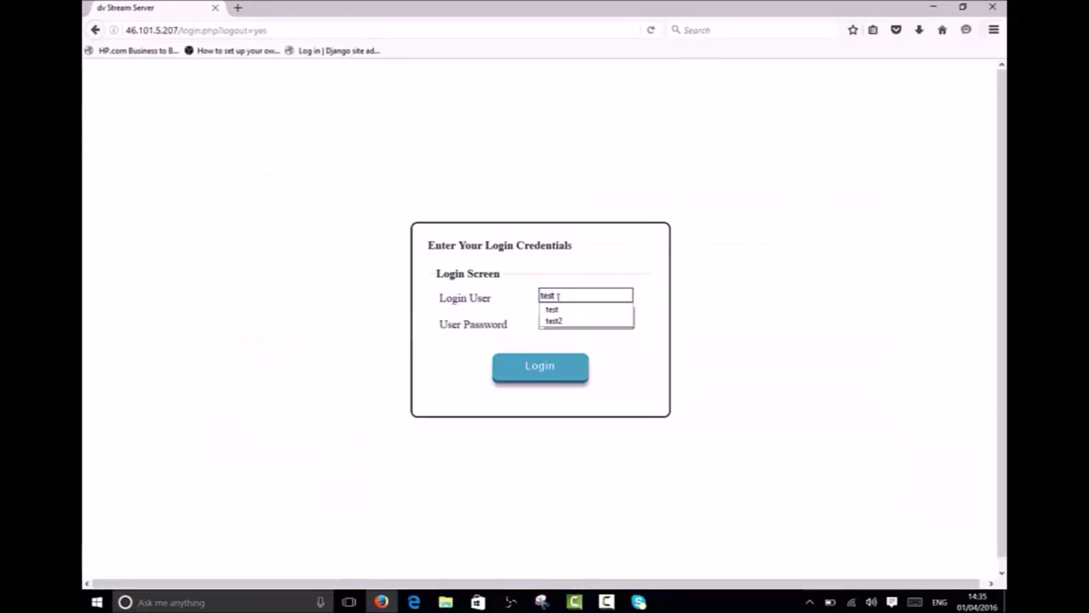
{"action": "key", "text": "Tab"}
{"action": "type", "text": "test"}
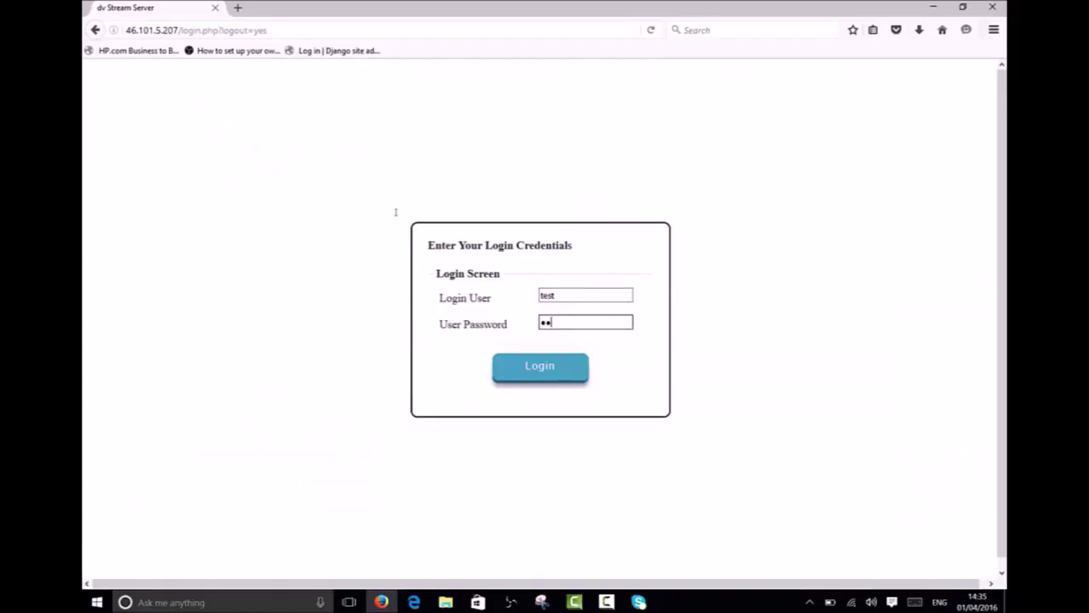
{"action": "key", "text": "Return"}
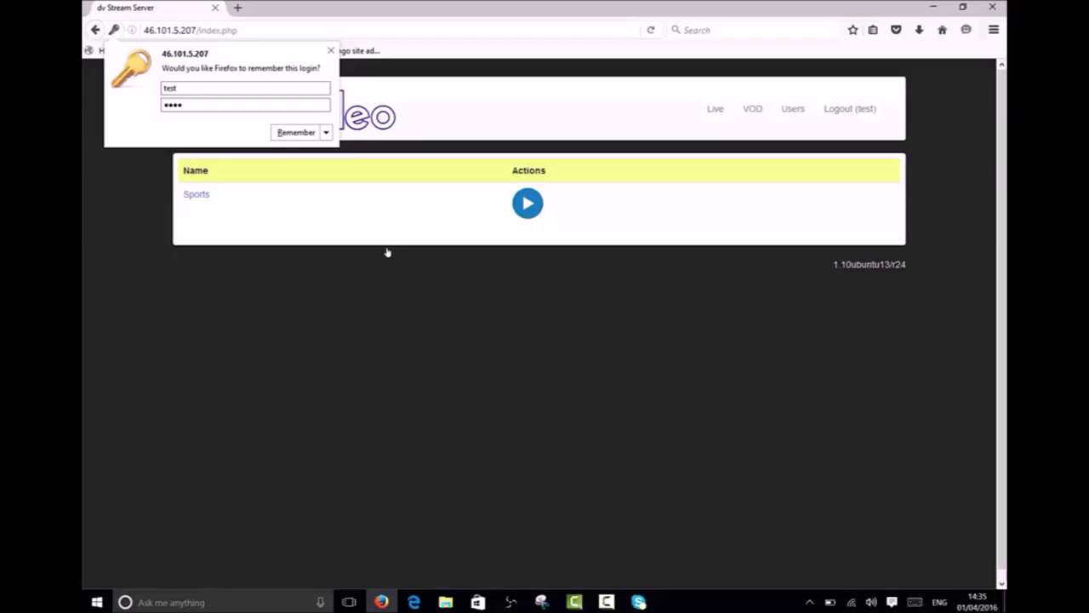
Step: Play the Music on-demand video in its embedded player, then go to user management
{"action": "left_click", "coordinate": [388, 252]}
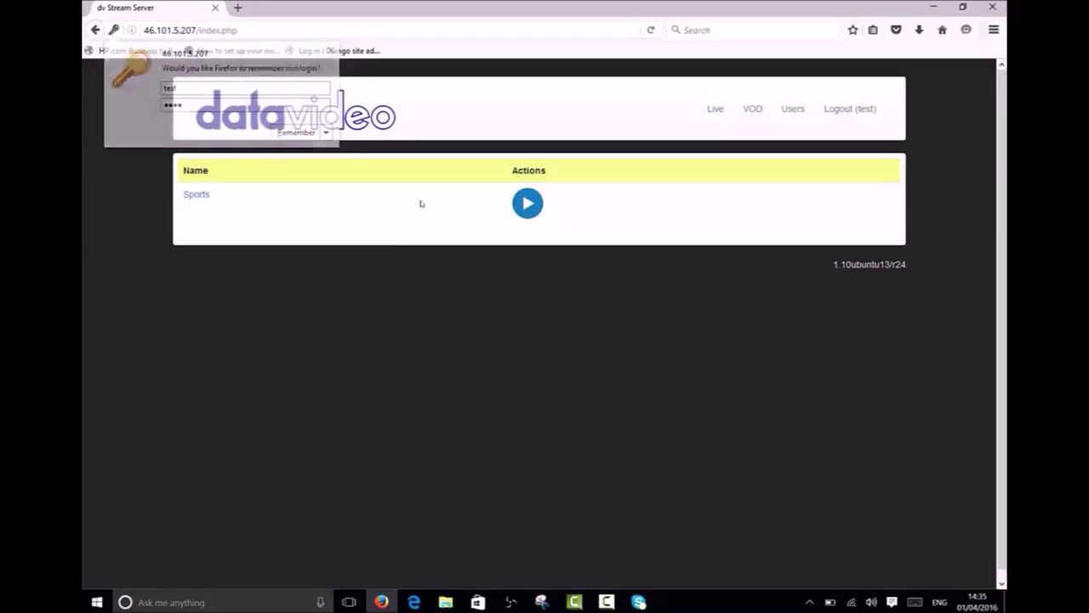
{"action": "left_click", "coordinate": [754, 111]}
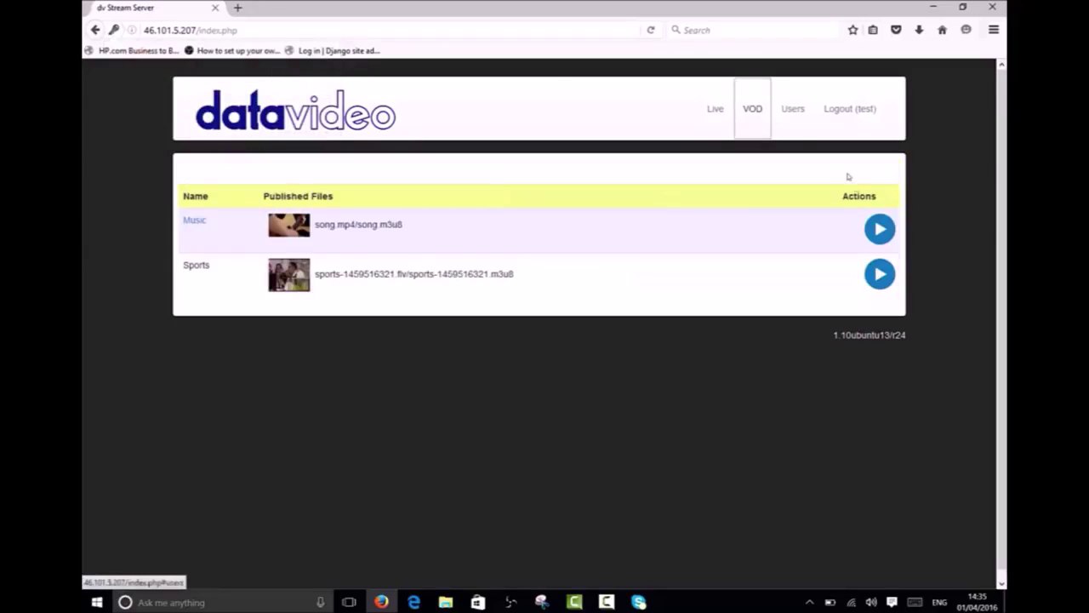
{"action": "left_click", "coordinate": [880, 228]}
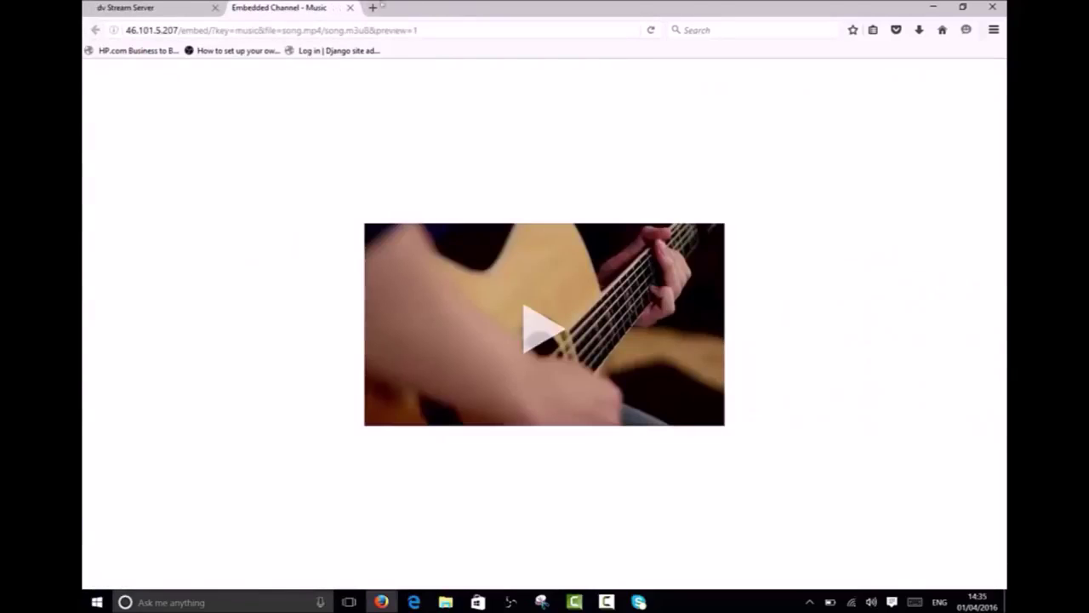
{"action": "left_click", "coordinate": [350, 8]}
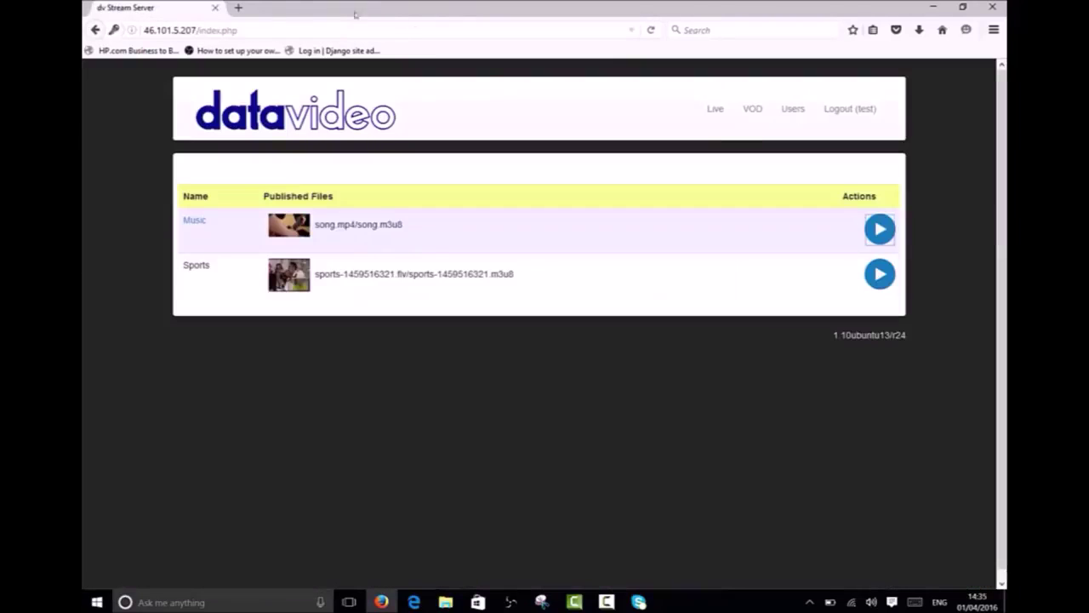
{"action": "left_click", "coordinate": [792, 108]}
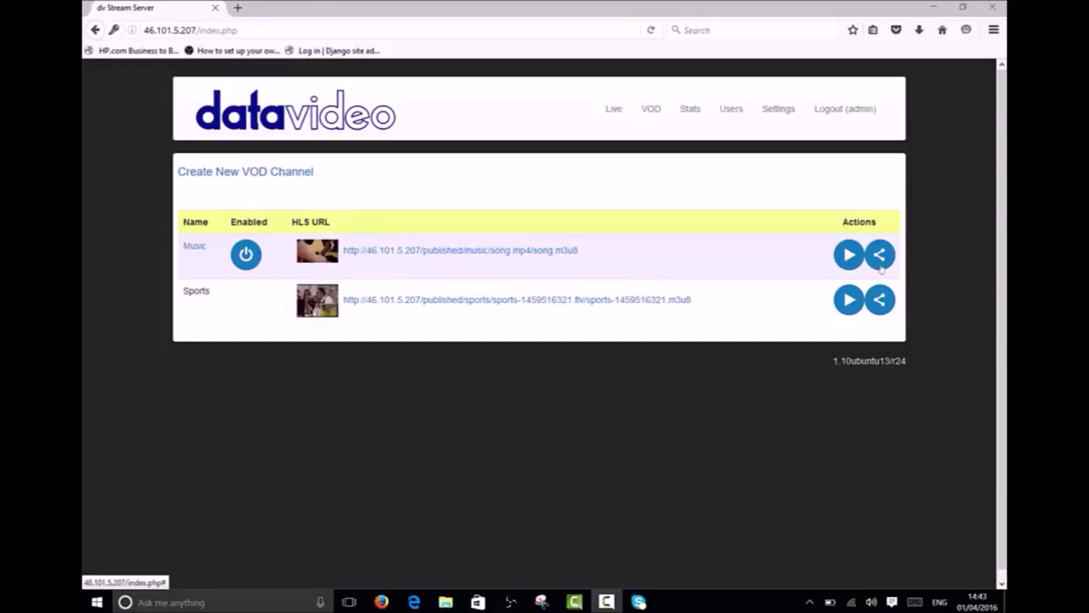
{"action": "left_click", "coordinate": [855, 258]}
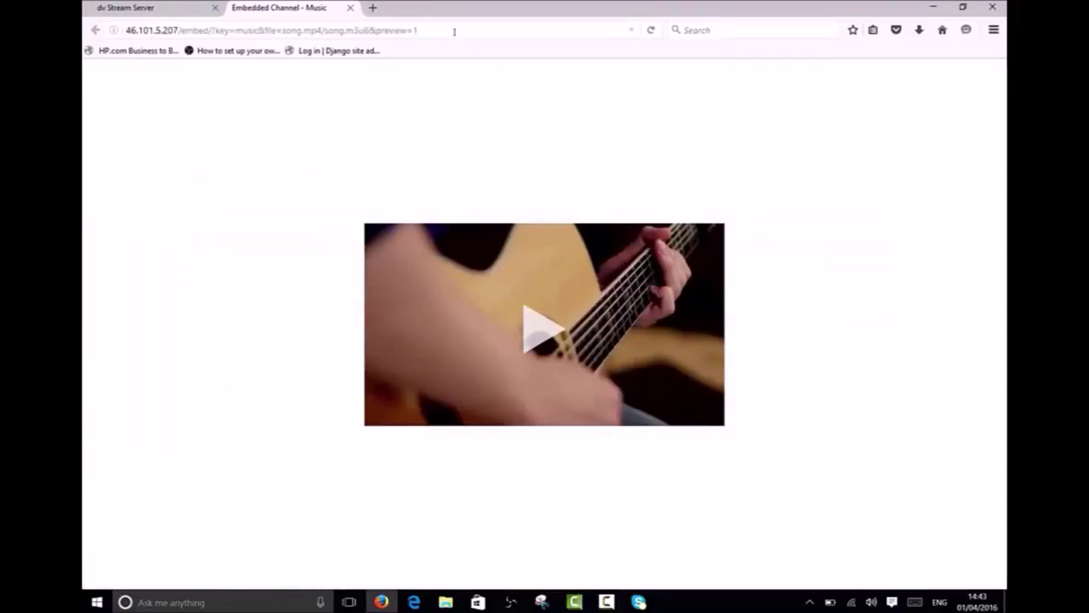
{"action": "left_click", "coordinate": [432, 29]}
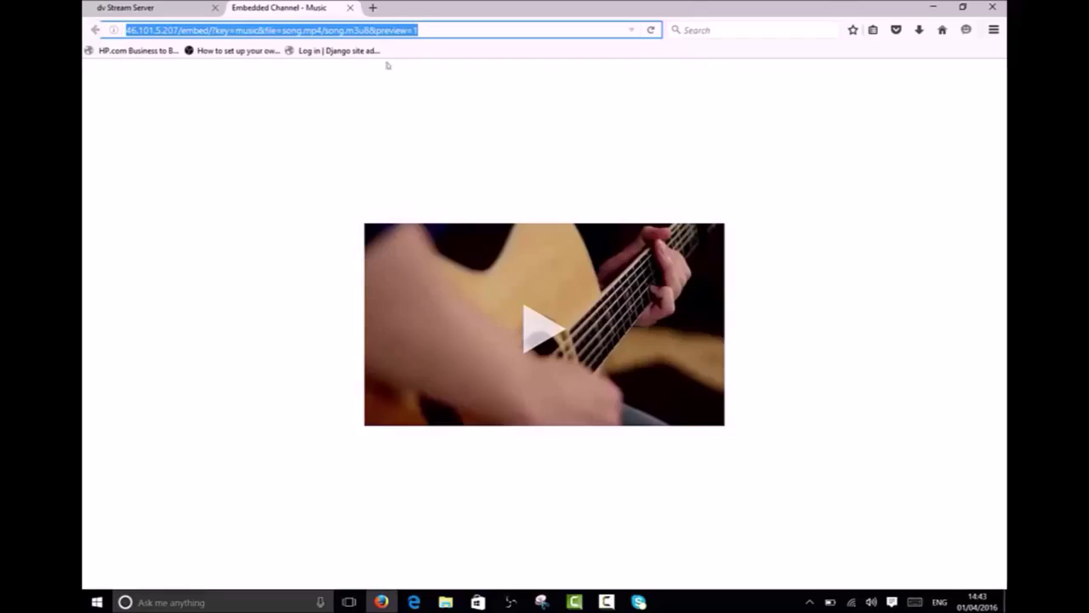
{"action": "left_click", "coordinate": [350, 8]}
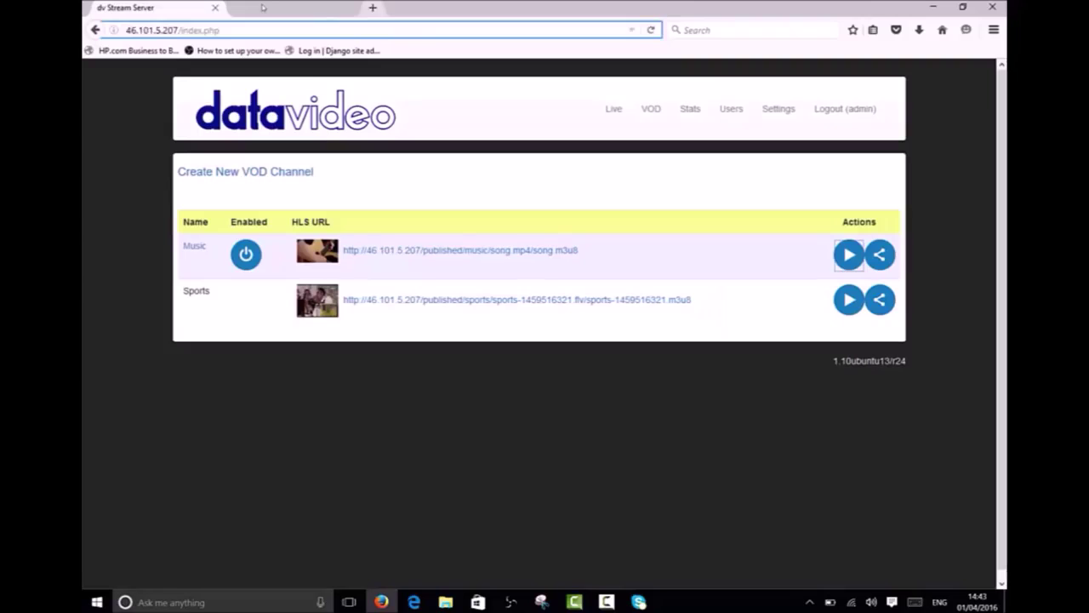
Step: Tick Authentication Required on the Music channel and save the channel
{"action": "left_click", "coordinate": [194, 246]}
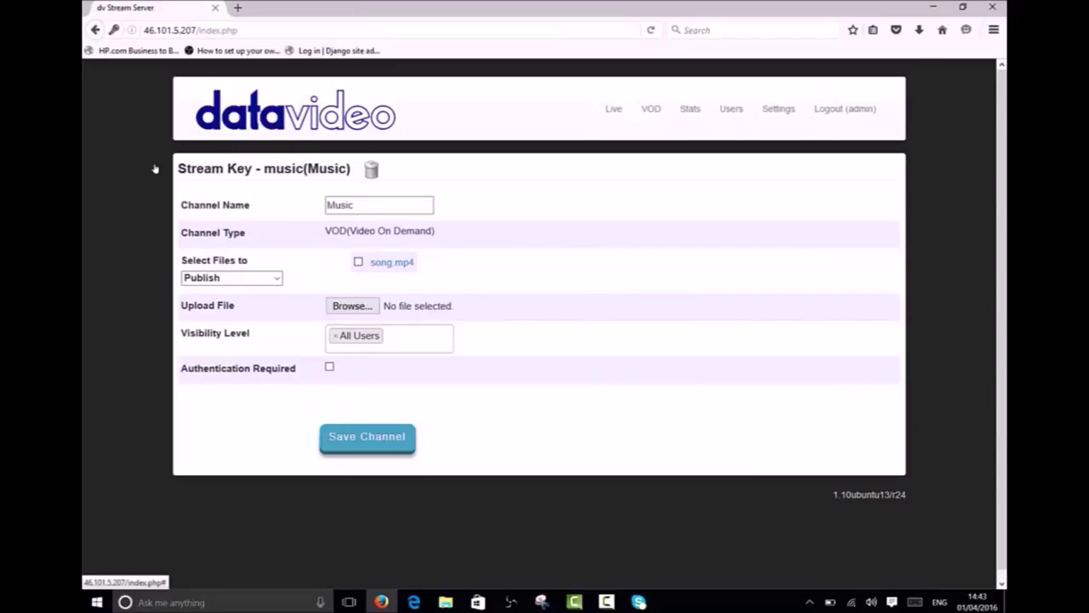
{"action": "left_click", "coordinate": [329, 367]}
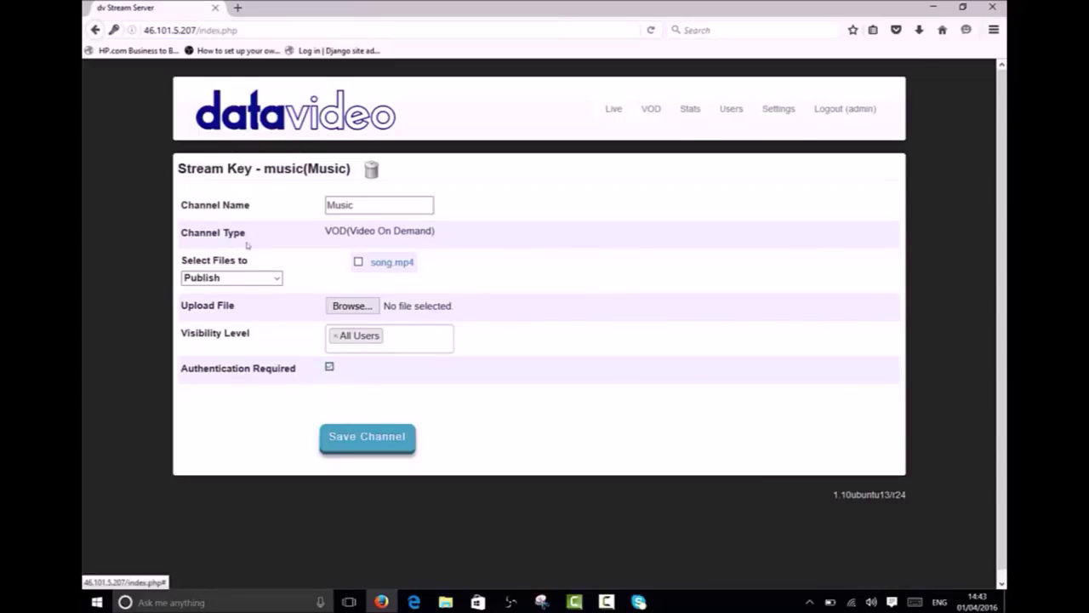
{"action": "left_click", "coordinate": [360, 438]}
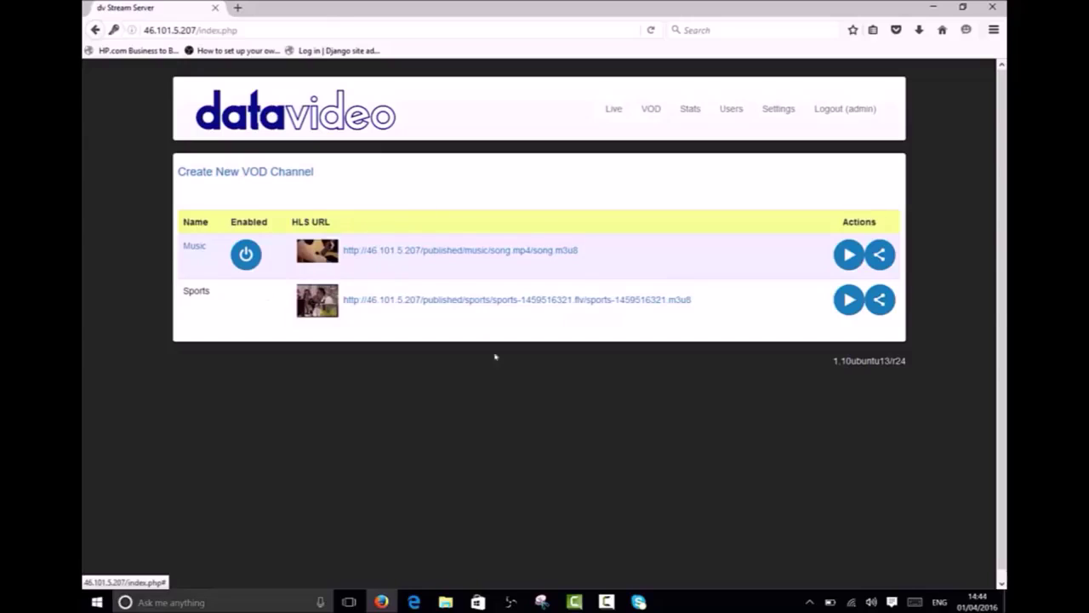
Step: Copy the Music channel's embed page address, then close the player tab
{"action": "left_click", "coordinate": [849, 254]}
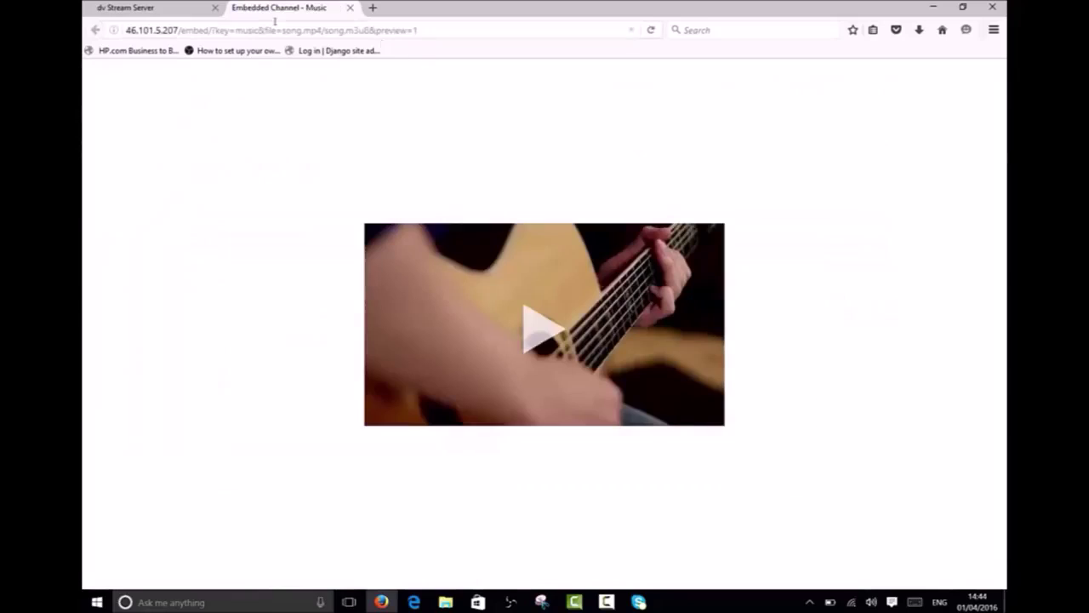
{"action": "left_click", "coordinate": [374, 30]}
{"action": "right_click", "coordinate": [375, 30]}
{"action": "key", "text": "ctrl+c"}
{"action": "left_click", "coordinate": [402, 75]}
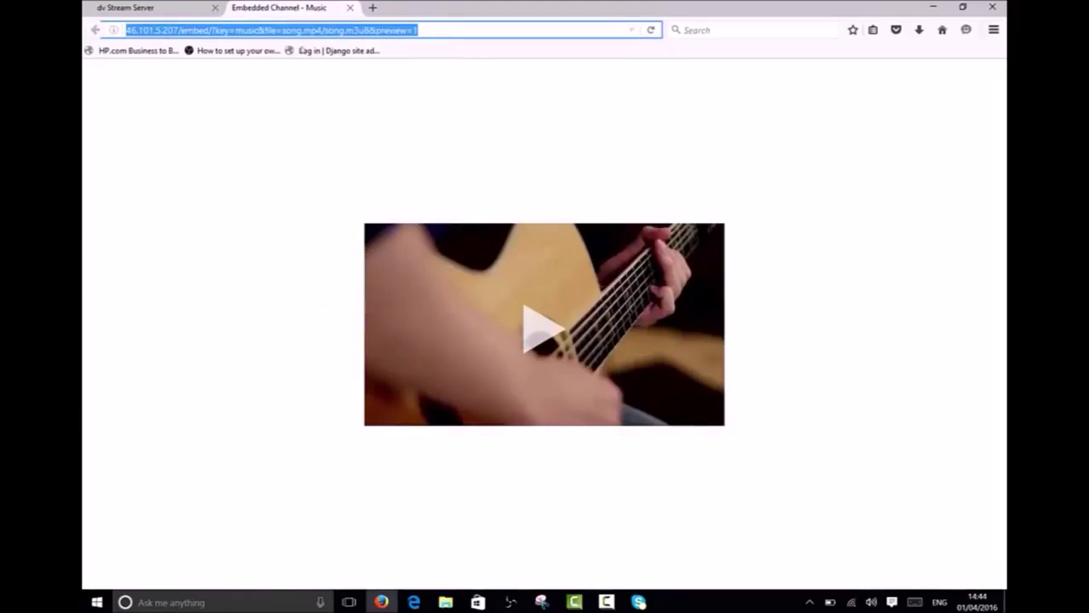
{"action": "left_click", "coordinate": [349, 7]}
Step: Log out of the admin session and load the copied Music embed link
{"action": "left_click", "coordinate": [851, 109]}
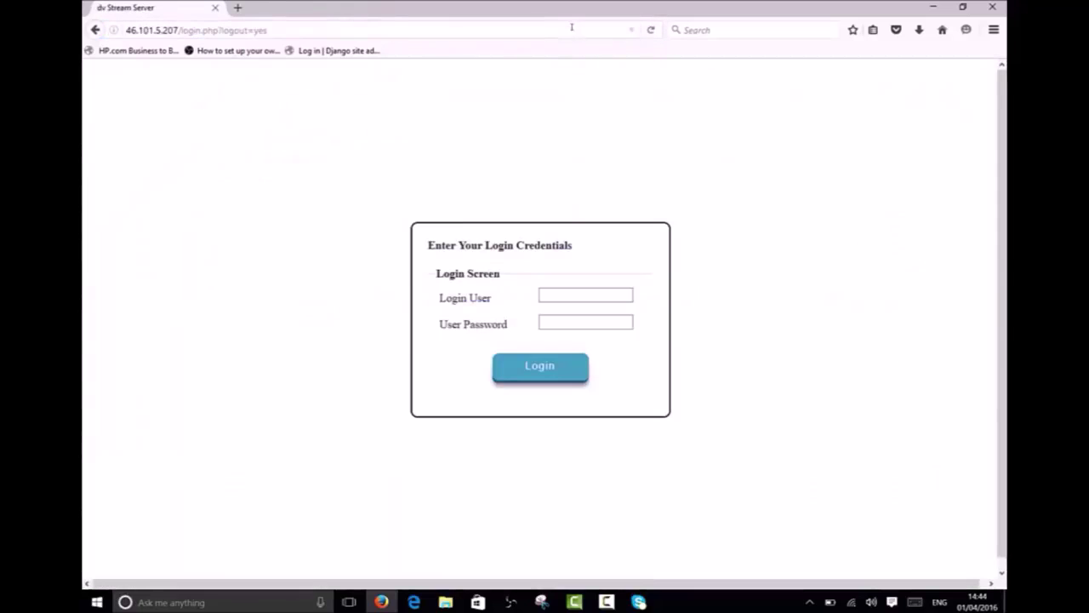
{"action": "left_click", "coordinate": [392, 23]}
{"action": "key", "text": "ctrl+v"}
{"action": "key", "text": "Return"}
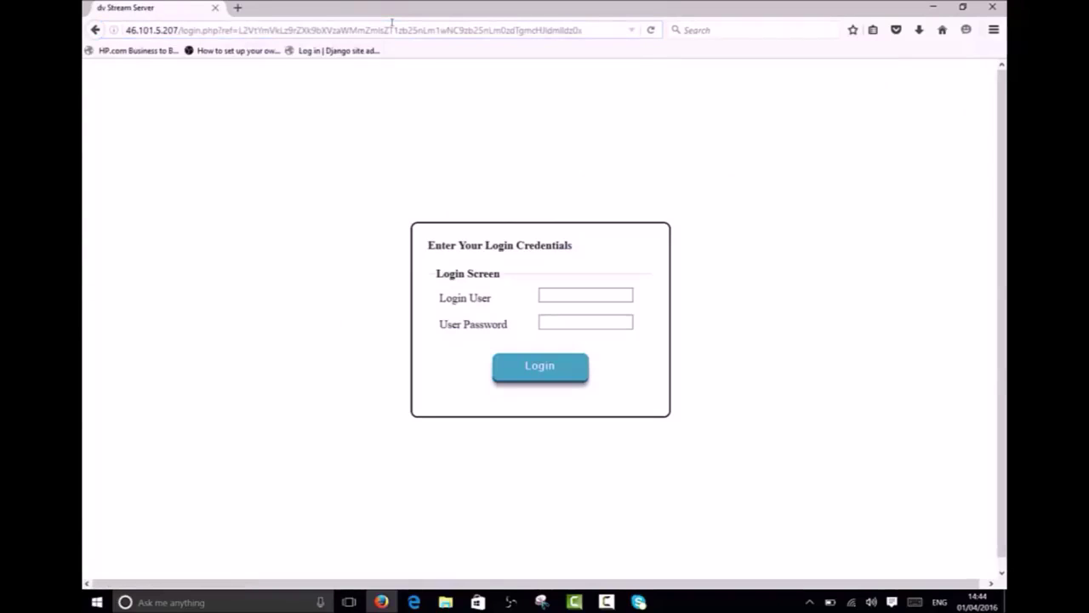
Step: Sign in as admin with the administrator password to reach the Music player
{"action": "left_click", "coordinate": [610, 293]}
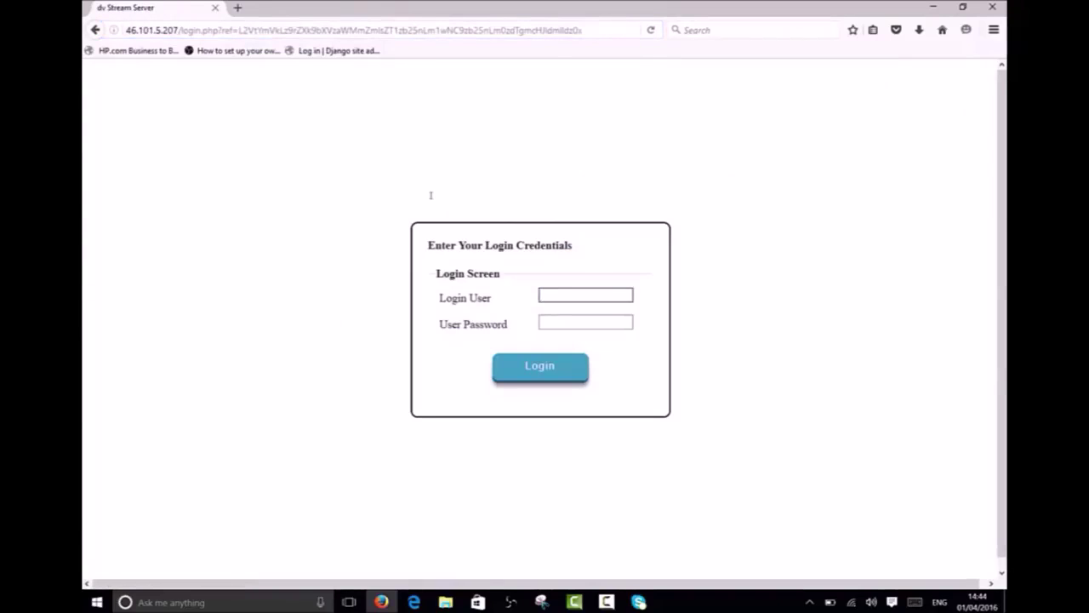
{"action": "type", "text": "admin"}
{"action": "key", "text": "Tab"}
{"action": "type", "text": "admin12"}
{"action": "key", "text": "Return"}
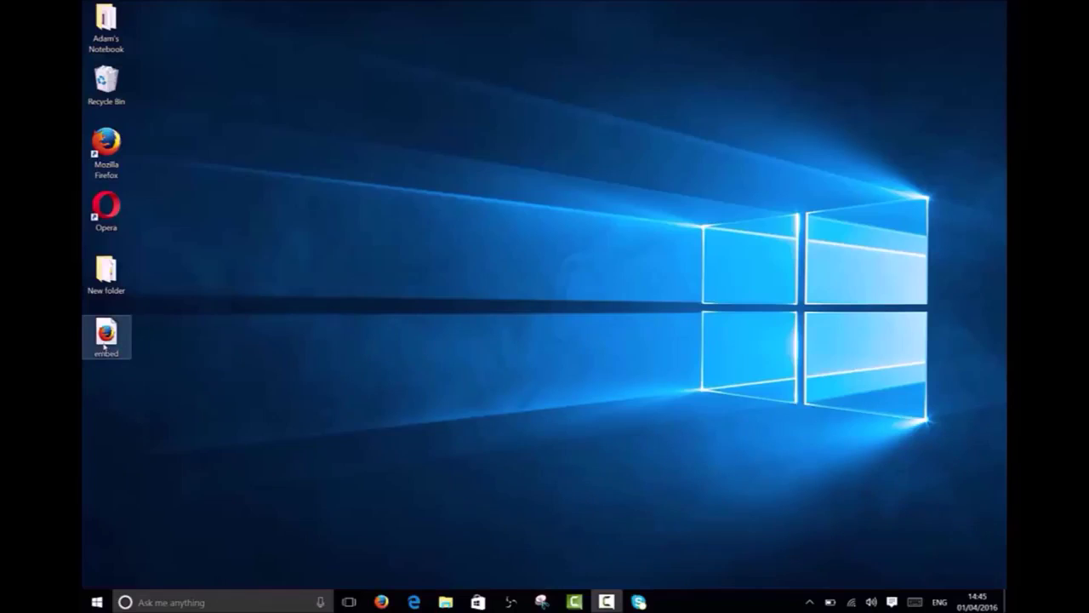
Step: Open embed.html and fill its login form with user admin and the administrator password
{"action": "left_click", "coordinate": [104, 344]}
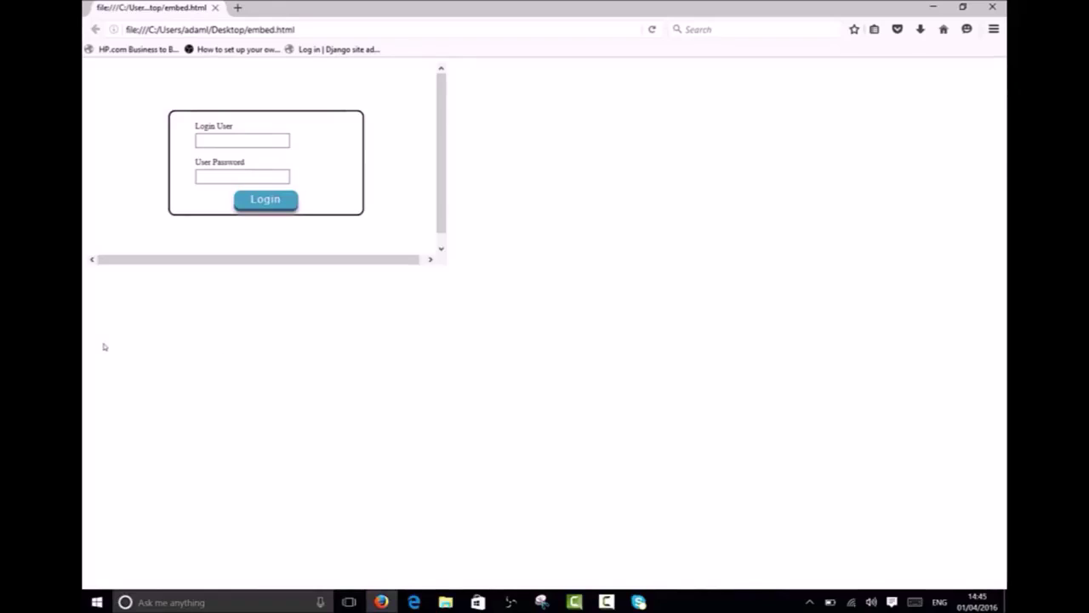
{"action": "left_click", "coordinate": [243, 141]}
{"action": "type", "text": "admin"}
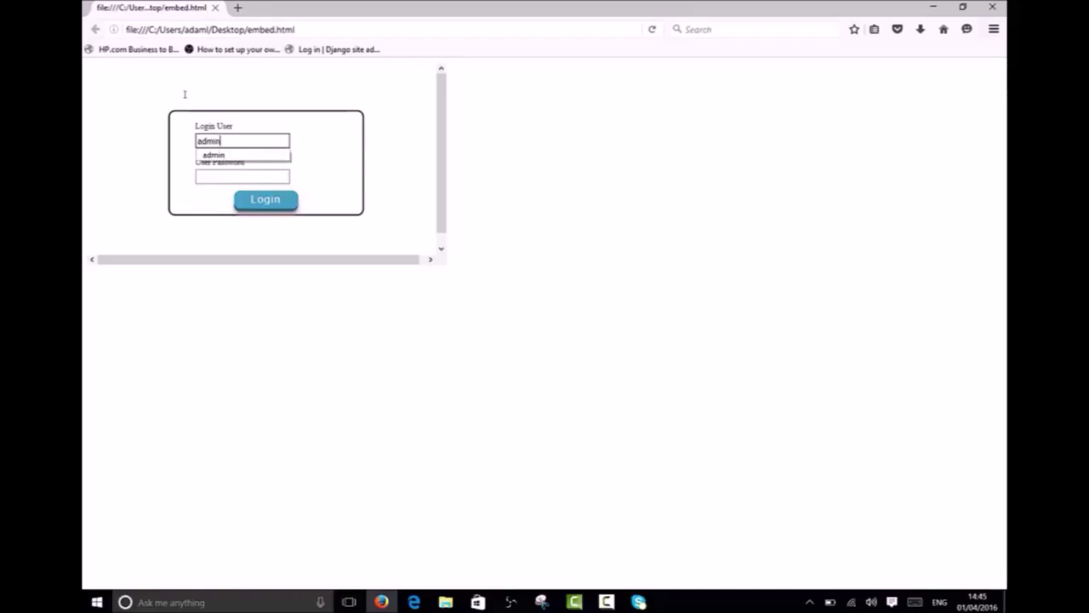
{"action": "key", "text": "Tab"}
{"action": "type", "text": "admin1"}
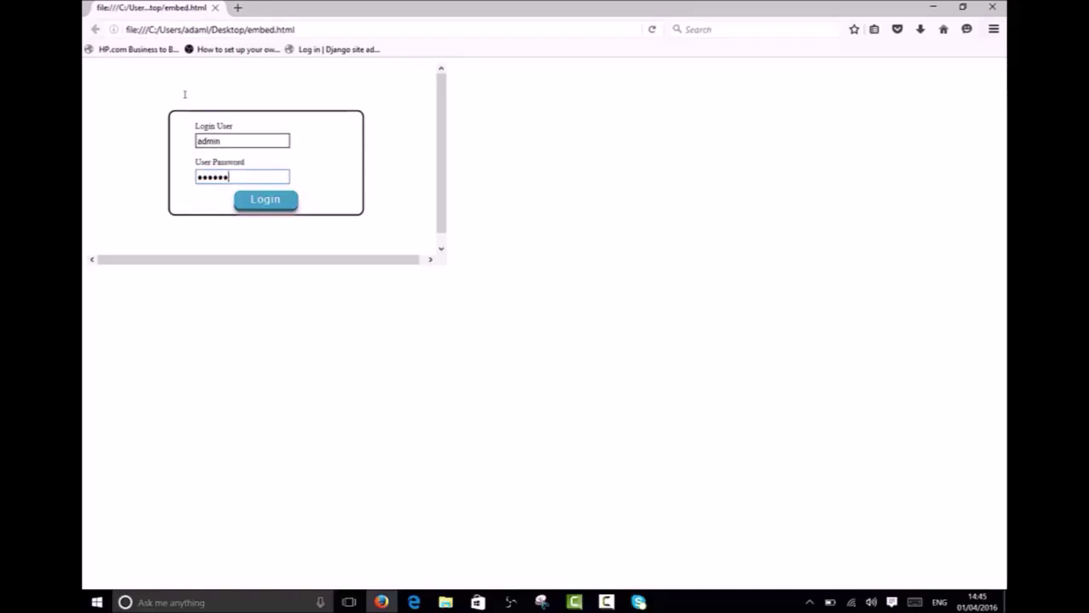